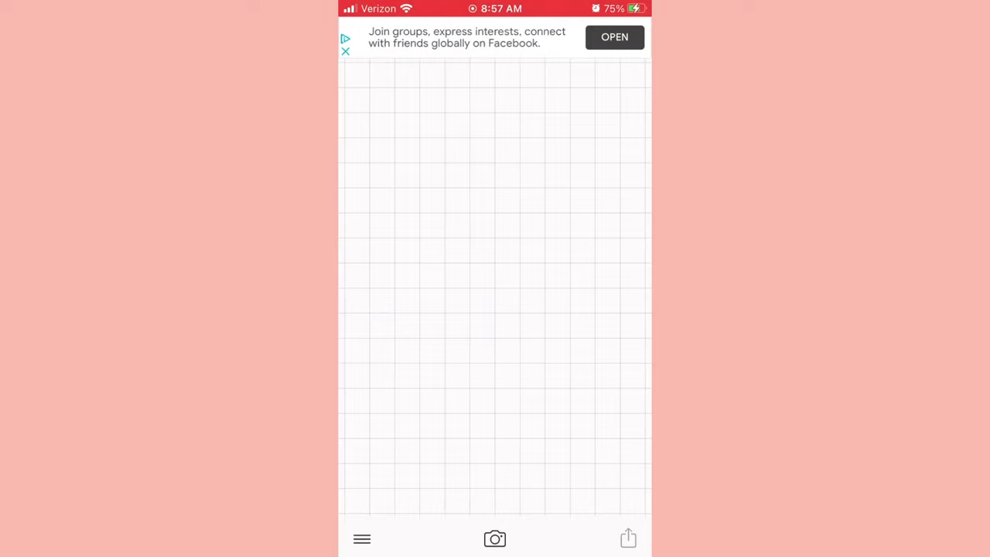
Check Phonto's saved Projects list, which turns out to be empty.
{"action": "left_click", "coordinate": [495, 539]}
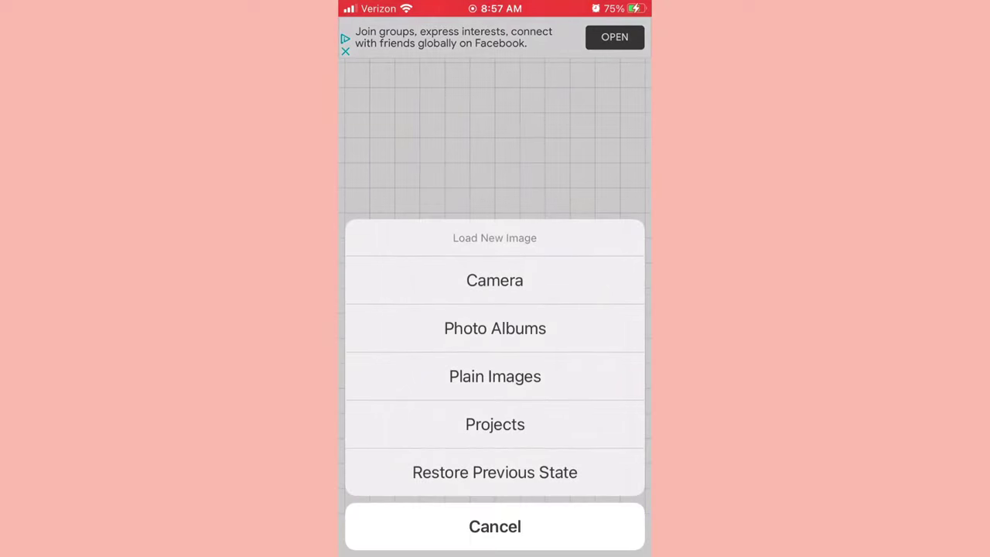
{"action": "left_click", "coordinate": [495, 423]}
{"action": "left_click", "coordinate": [361, 56]}
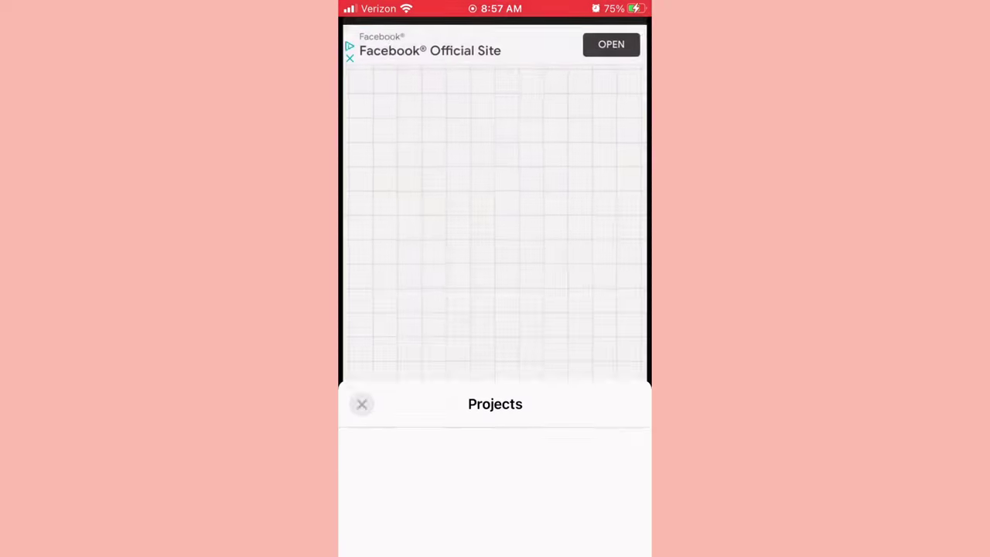
Load the three-outfit collage photo from Photo Albums into the editor.
{"action": "left_click", "coordinate": [495, 539]}
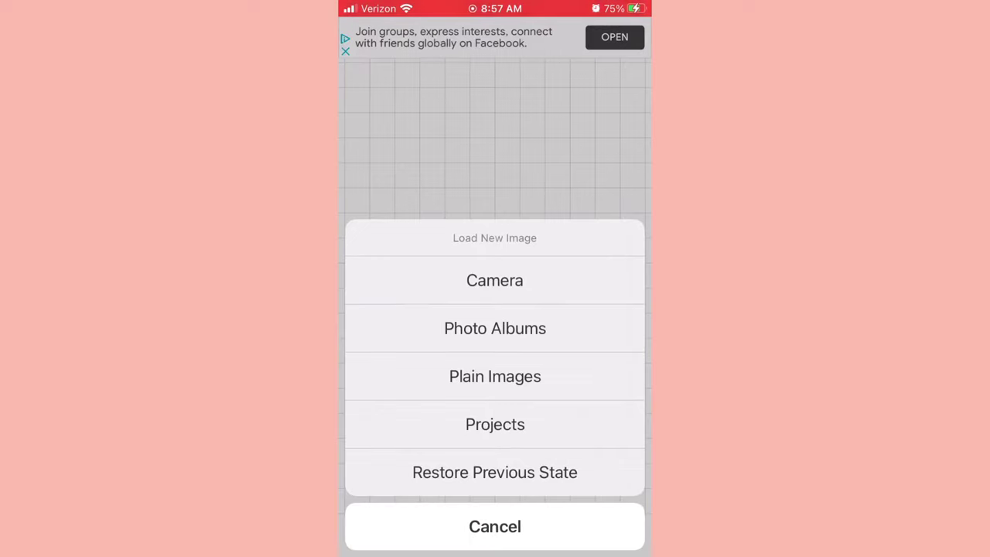
{"action": "left_click", "coordinate": [495, 328]}
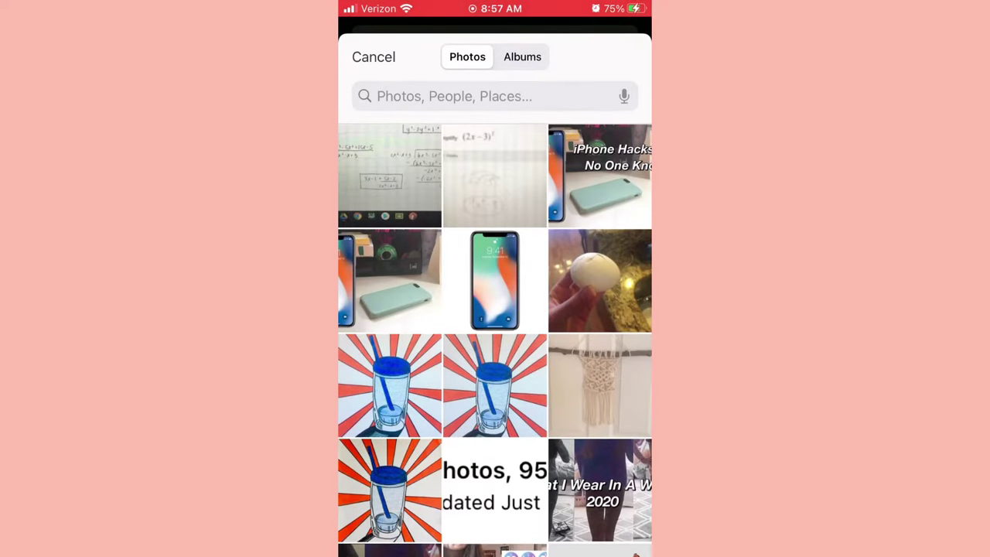
{"action": "scroll", "coordinate": [495, 340], "scroll_direction": "down", "scroll_amount": 3}
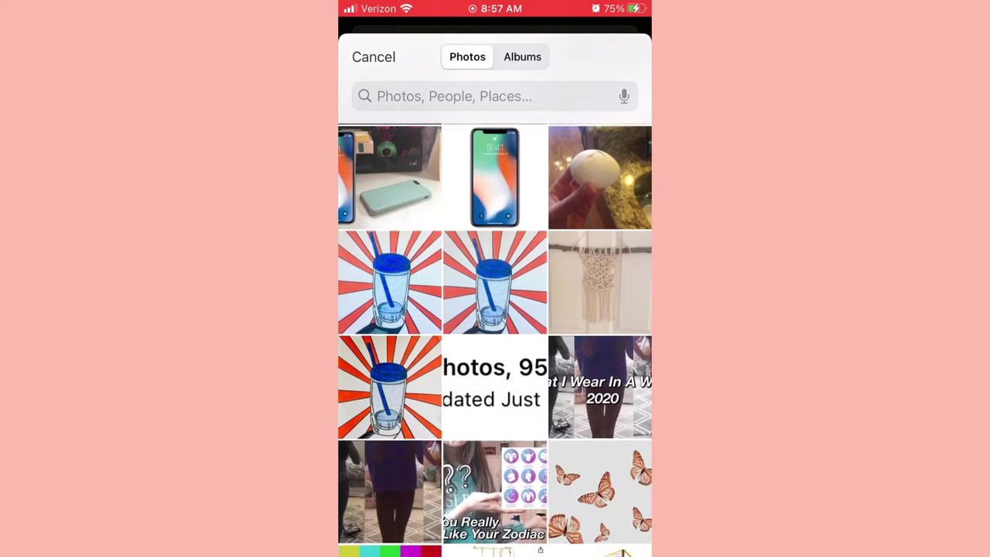
{"action": "scroll", "coordinate": [495, 340], "scroll_direction": "up", "scroll_amount": 3}
{"action": "scroll", "coordinate": [495, 340], "scroll_direction": "down", "scroll_amount": 5}
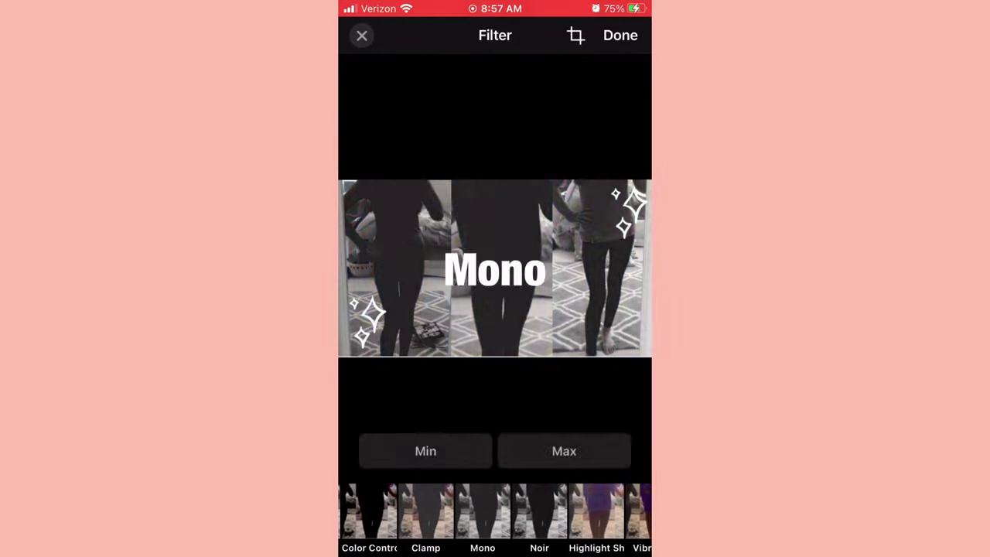
Preview the Color Control, Fade, Chrome and Transfer filters, then apply Instant to the outfit photo.
{"action": "left_click", "coordinate": [425, 514]}
{"action": "scroll", "coordinate": [495, 510], "scroll_direction": "left", "scroll_amount": 3}
{"action": "left_click", "coordinate": [487, 514]}
{"action": "left_click", "coordinate": [429, 514]}
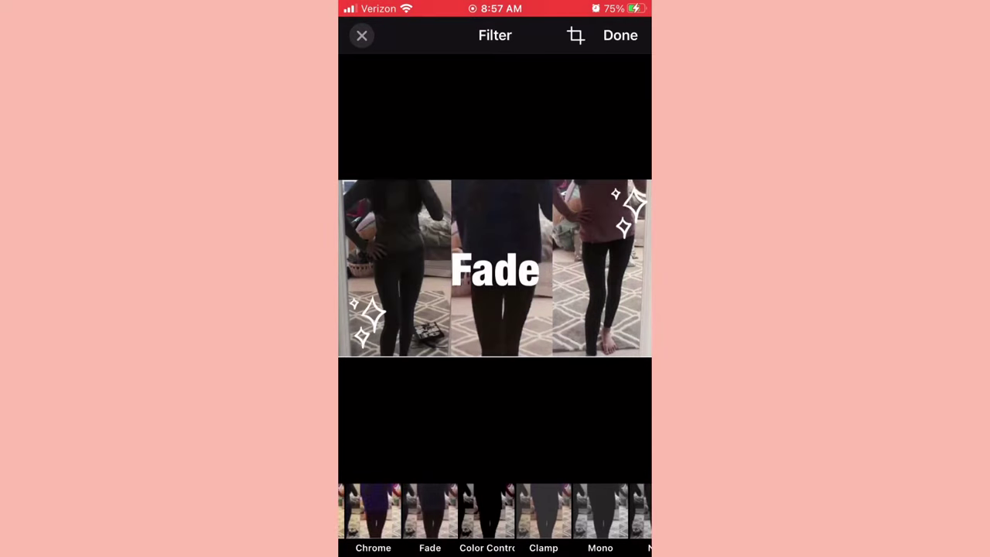
{"action": "left_click", "coordinate": [372, 514]}
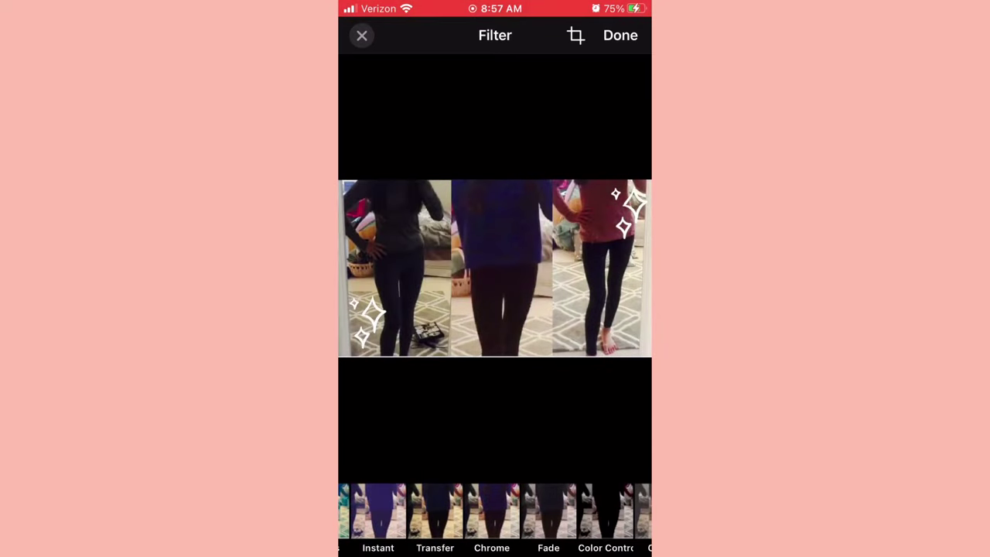
{"action": "left_click", "coordinate": [434, 514]}
{"action": "left_click", "coordinate": [378, 514]}
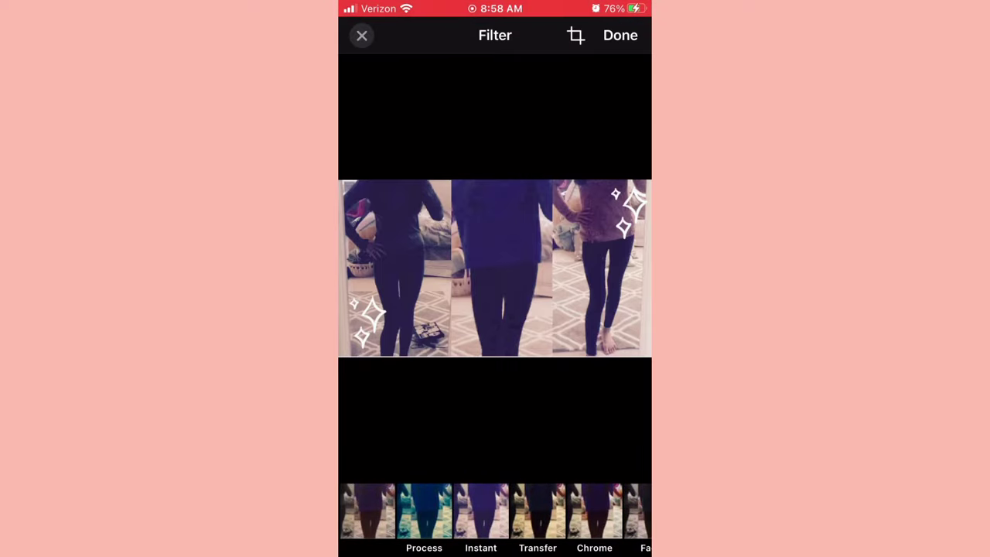
Reposition the photo in Square Crop, toggling Auto-Fit on and back off.
{"action": "left_click", "coordinate": [575, 34]}
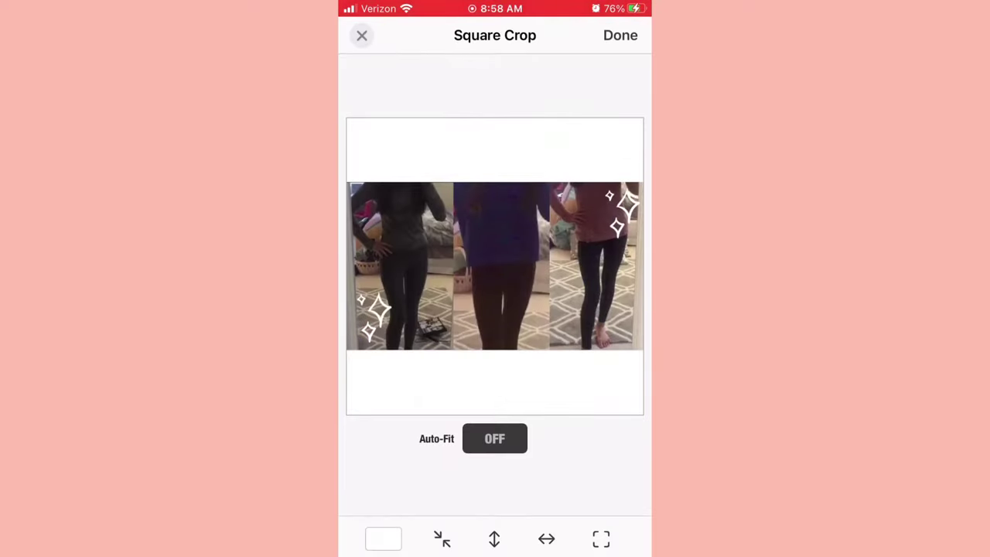
{"action": "mouse_move", "coordinate": [495, 266]}
{"action": "left_mouse_down"}
{"action": "mouse_move", "coordinate": [494, 250]}
{"action": "mouse_move", "coordinate": [494, 272]}
{"action": "mouse_move", "coordinate": [494, 263]}
{"action": "left_mouse_up"}
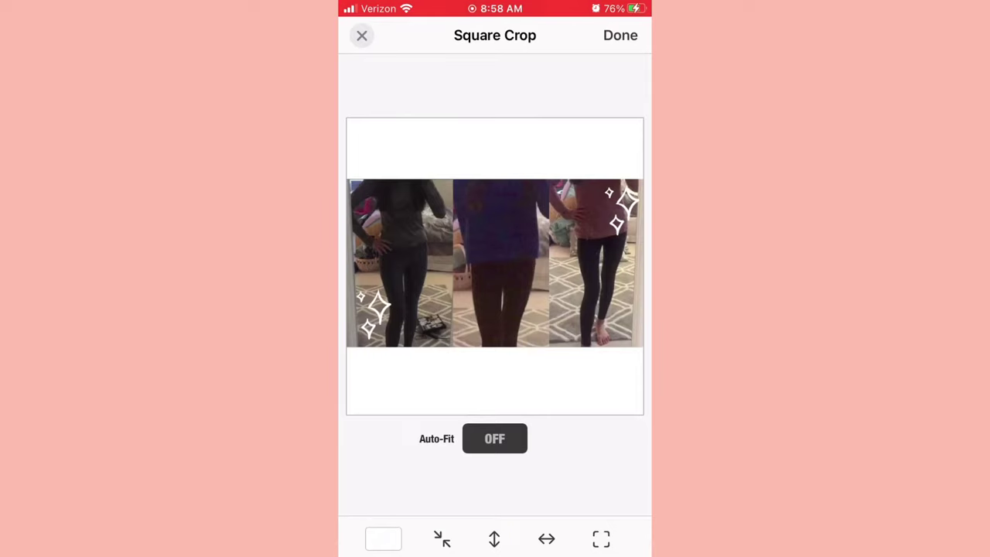
{"action": "left_click", "coordinate": [494, 439]}
{"action": "left_click", "coordinate": [494, 438]}
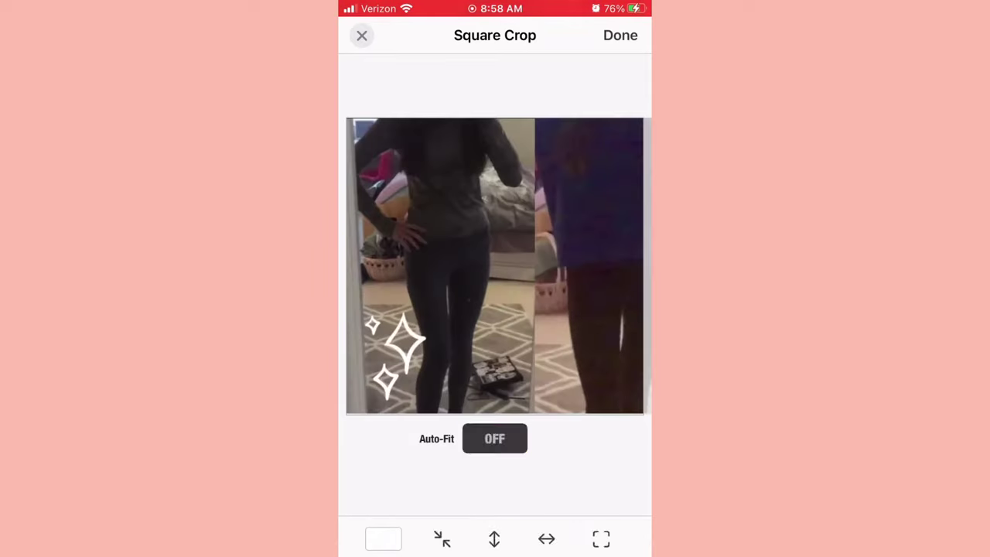
{"action": "mouse_move", "coordinate": [494, 266]}
{"action": "left_mouse_down"}
{"action": "mouse_move", "coordinate": [557, 265]}
{"action": "mouse_move", "coordinate": [476, 265]}
{"action": "mouse_move", "coordinate": [504, 263]}
{"action": "left_mouse_up"}
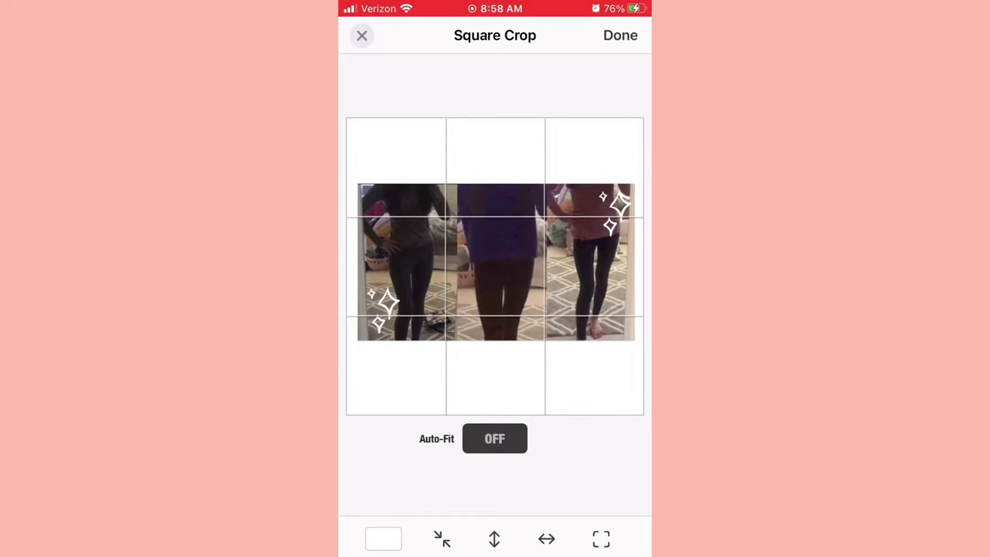
Browse the background frame choices and place the collage on the canvas at its wide shape.
{"action": "scroll", "coordinate": [495, 262], "scroll_direction": "up", "scroll_amount": 1}
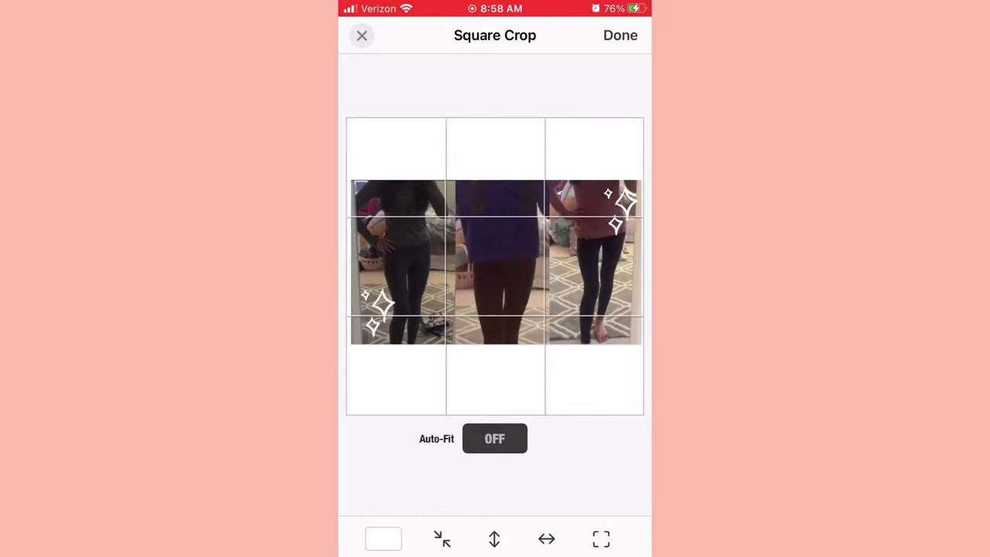
{"action": "scroll", "coordinate": [496, 262], "scroll_direction": "up", "scroll_amount": 1}
{"action": "scroll", "coordinate": [495, 262], "scroll_direction": "up", "scroll_amount": 1}
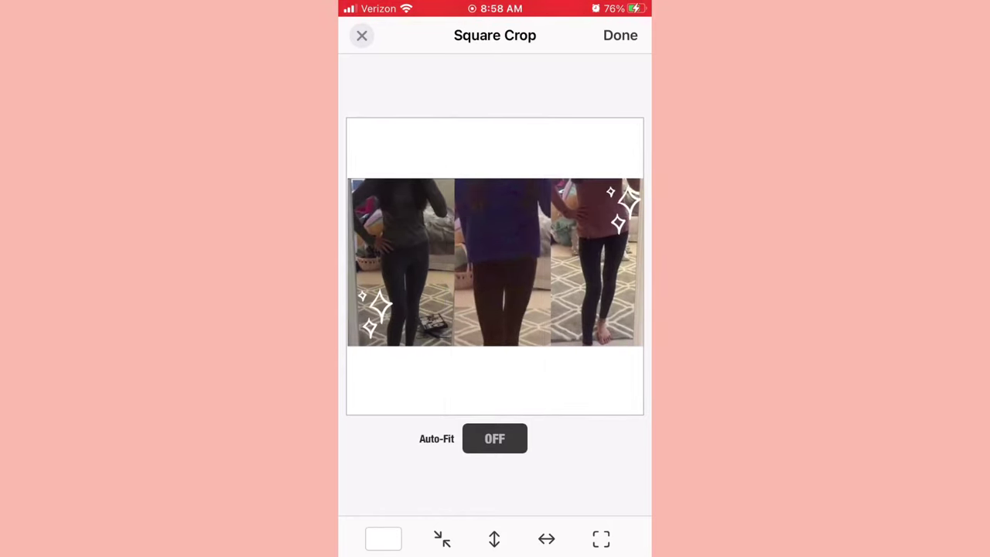
{"action": "left_click", "coordinate": [382, 538]}
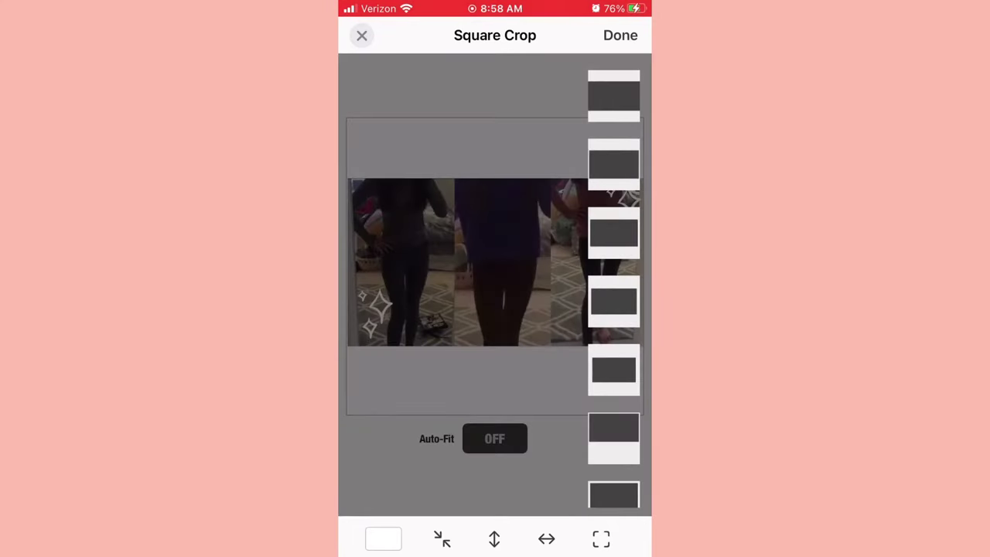
{"action": "scroll", "coordinate": [614, 287], "scroll_direction": "up", "scroll_amount": 1}
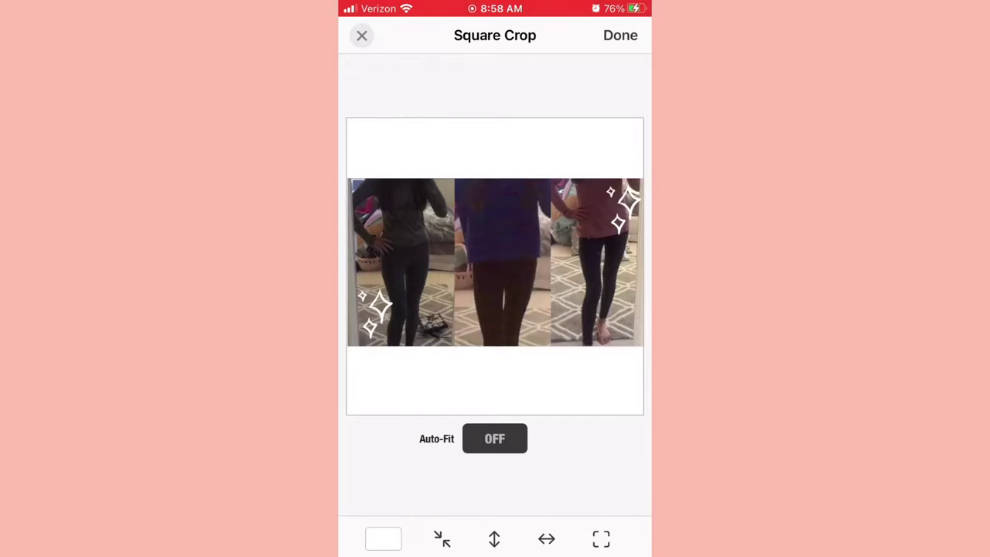
{"action": "left_click", "coordinate": [382, 538]}
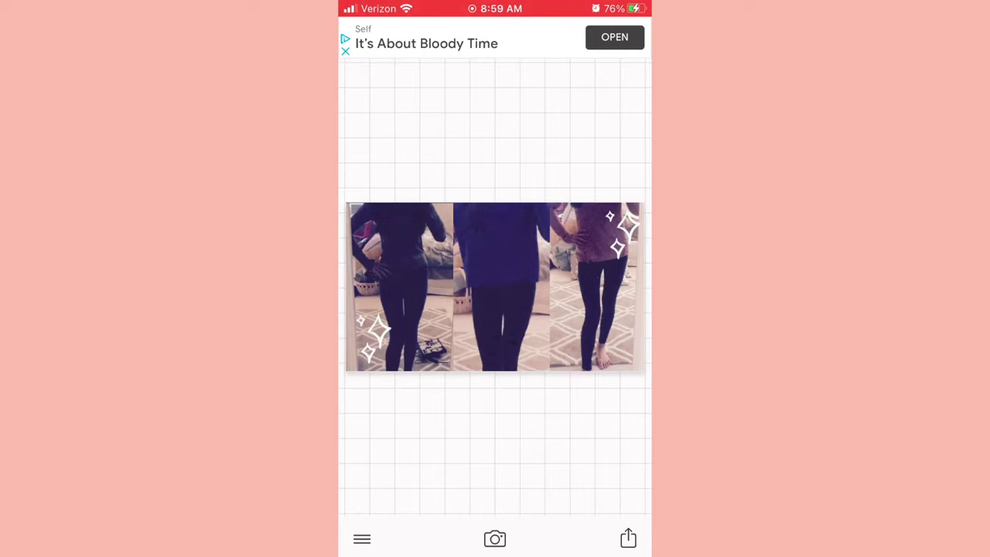
Add a text box and type the caption 'What I Wear In A Week', correcting a typo.
{"action": "left_click", "coordinate": [488, 278]}
{"action": "left_click", "coordinate": [488, 246]}
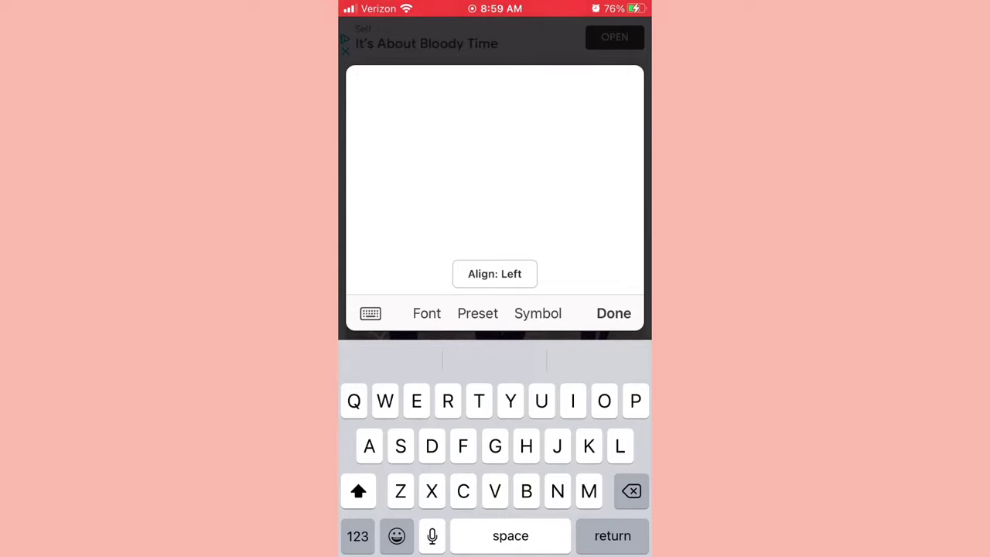
{"action": "type", "text": "What an"}
{"action": "key", "text": "BackSpace"}
{"action": "key", "text": "BackSpace"}
{"action": "key", "text": "BackSpace"}
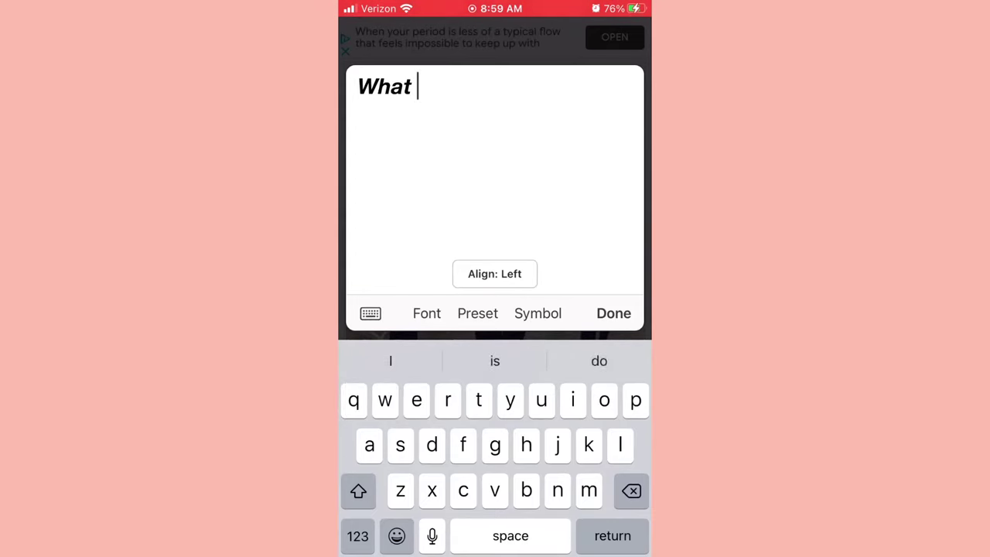
{"action": "type", "text": "I Wear In "}
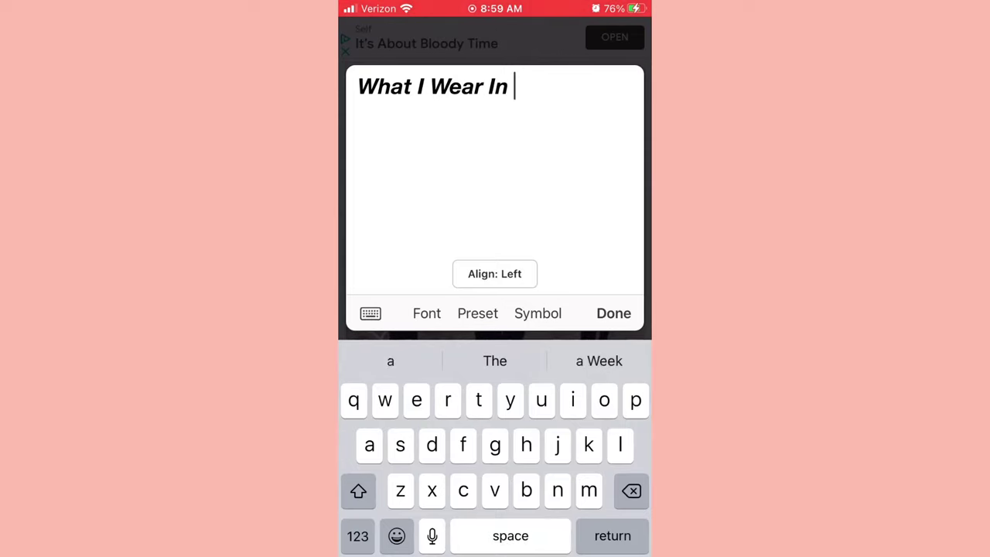
{"action": "type", "text": "A Week"}
Centre the finished caption across the outfit photo.
{"action": "left_click", "coordinate": [613, 313]}
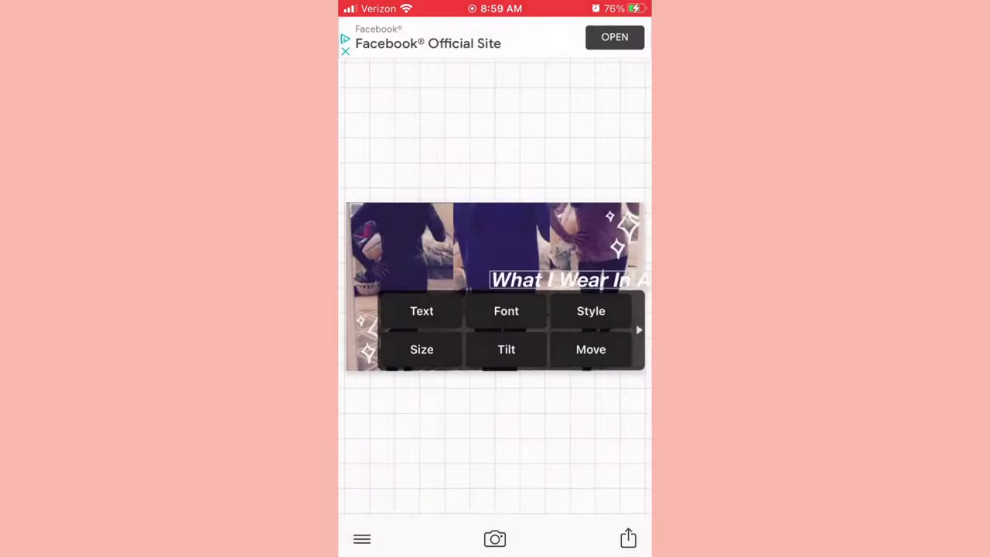
{"action": "mouse_move", "coordinate": [568, 280]}
{"action": "left_mouse_down"}
{"action": "mouse_move", "coordinate": [492, 277]}
{"action": "mouse_move", "coordinate": [501, 275]}
{"action": "left_mouse_up"}
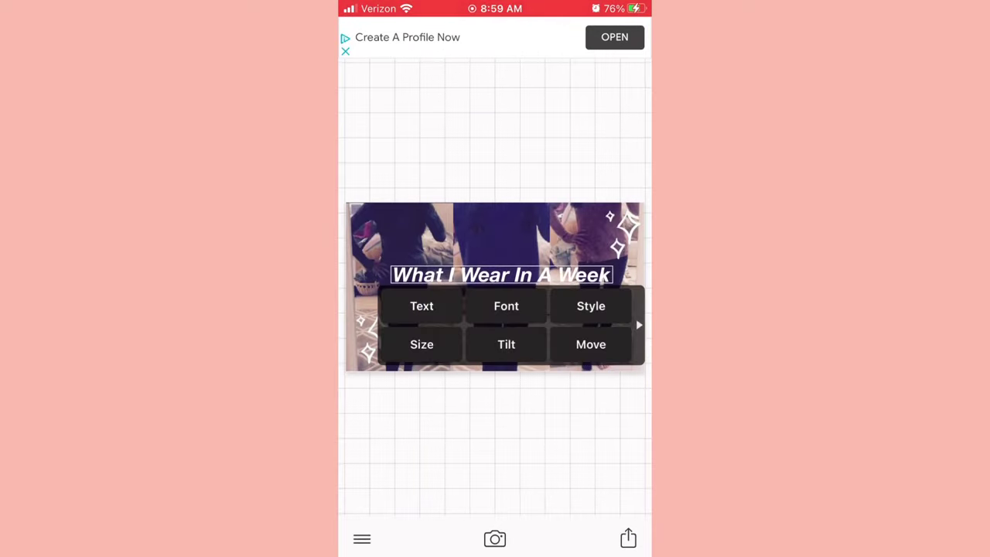
{"action": "left_click", "coordinate": [421, 305]}
{"action": "left_click", "coordinate": [613, 312]}
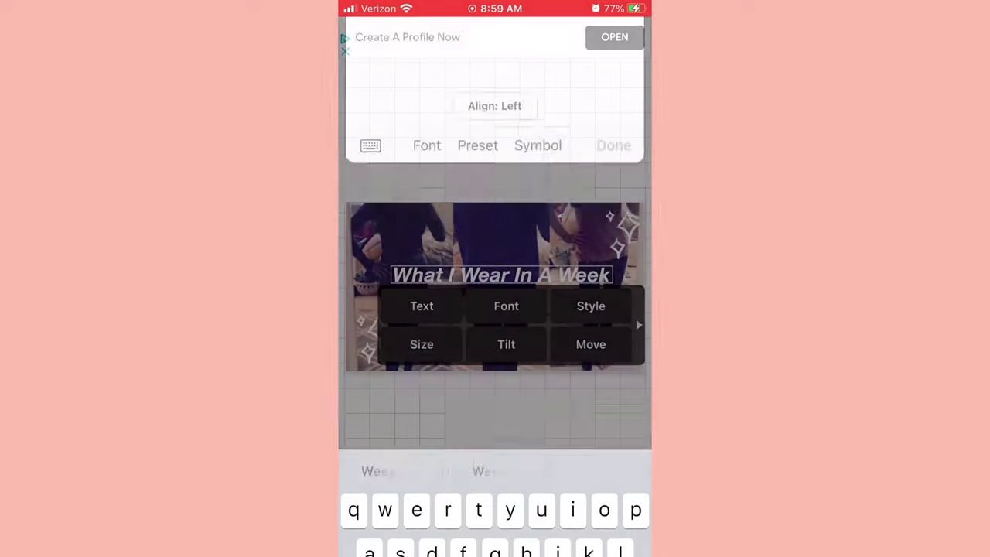
Browse the full font list and open My Fonts, reaching the dafont.com download site.
{"action": "left_click", "coordinate": [505, 306]}
{"action": "scroll", "coordinate": [495, 271], "scroll_direction": "down", "scroll_amount": 5}
{"action": "scroll", "coordinate": [495, 271], "scroll_direction": "up", "scroll_amount": 5}
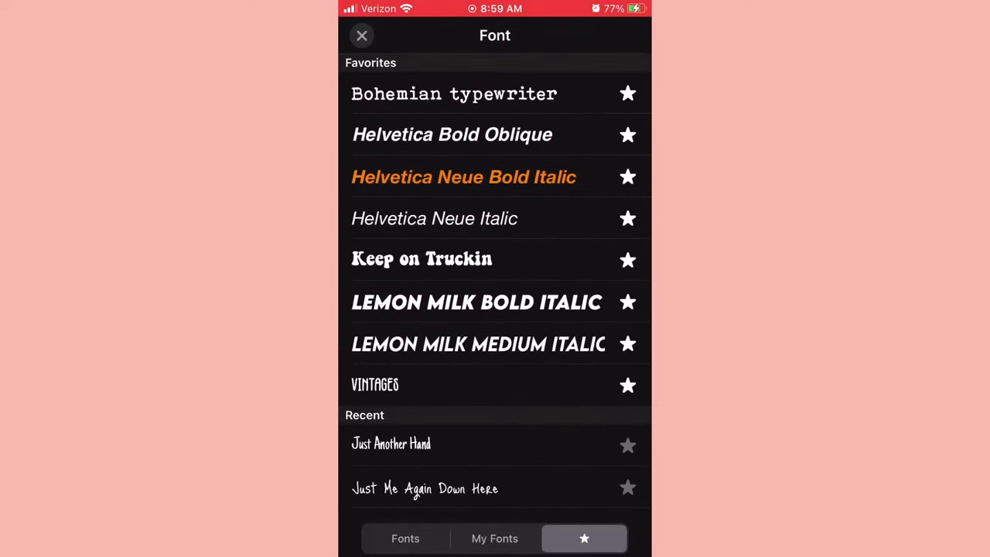
{"action": "left_click", "coordinate": [406, 538]}
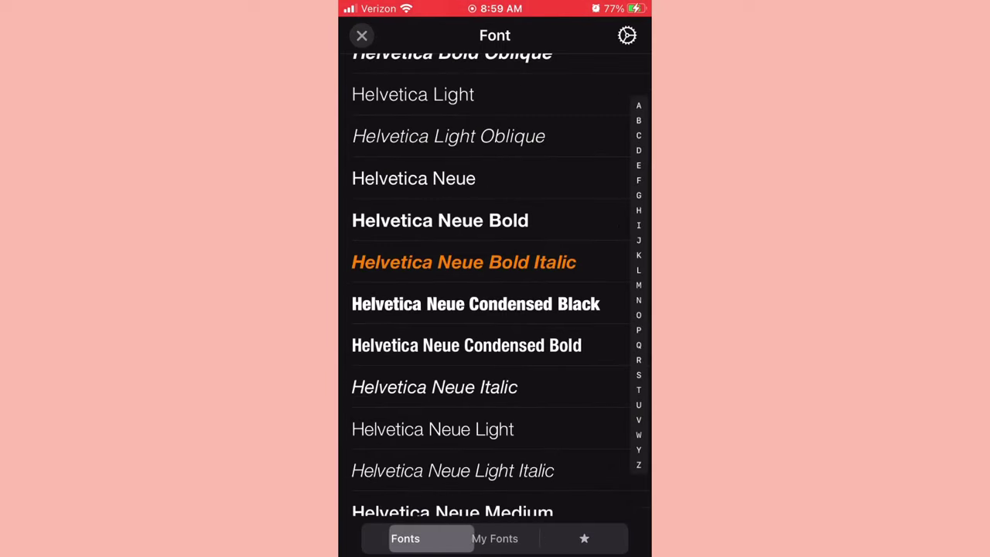
{"action": "scroll", "coordinate": [495, 286], "scroll_direction": "down", "scroll_amount": 5}
{"action": "scroll", "coordinate": [494, 286], "scroll_direction": "down", "scroll_amount": 5}
{"action": "scroll", "coordinate": [495, 286], "scroll_direction": "down", "scroll_amount": 5}
{"action": "scroll", "coordinate": [495, 286], "scroll_direction": "down", "scroll_amount": 5}
{"action": "scroll", "coordinate": [494, 286], "scroll_direction": "down", "scroll_amount": 5}
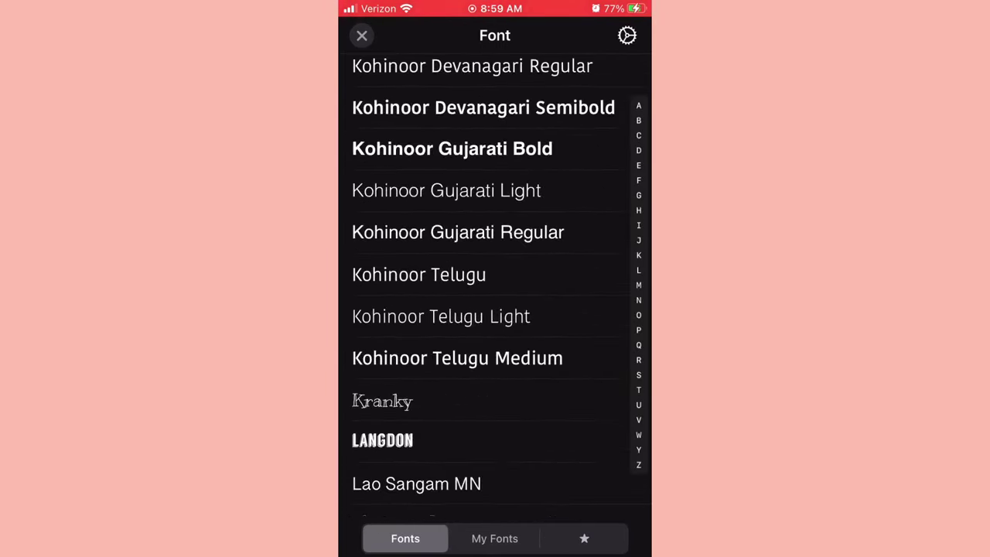
{"action": "left_click", "coordinate": [494, 539]}
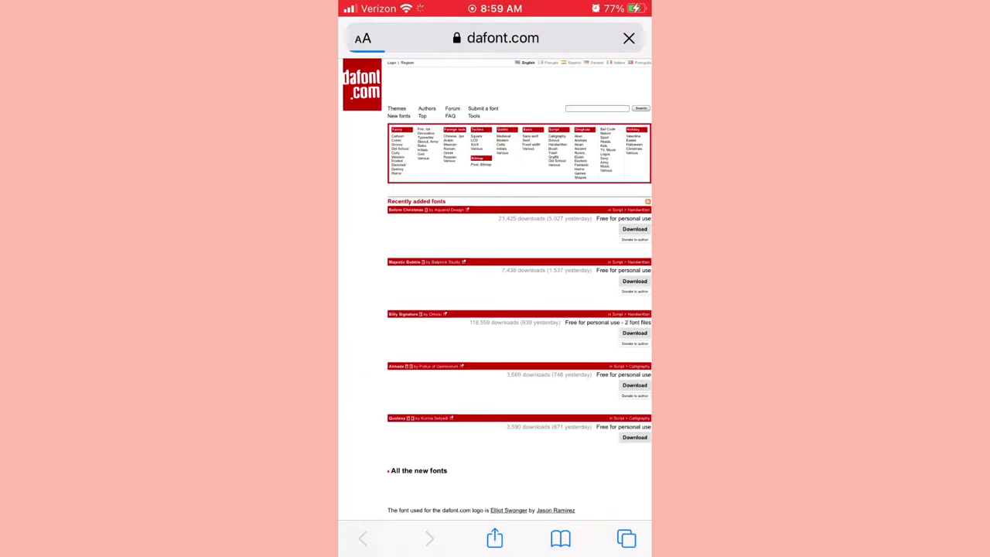
Download before_christmas.zip from dafont.com's Before Christmas page and open it from Downloads.
{"action": "scroll", "coordinate": [494, 309], "scroll_direction": "down", "scroll_amount": 5}
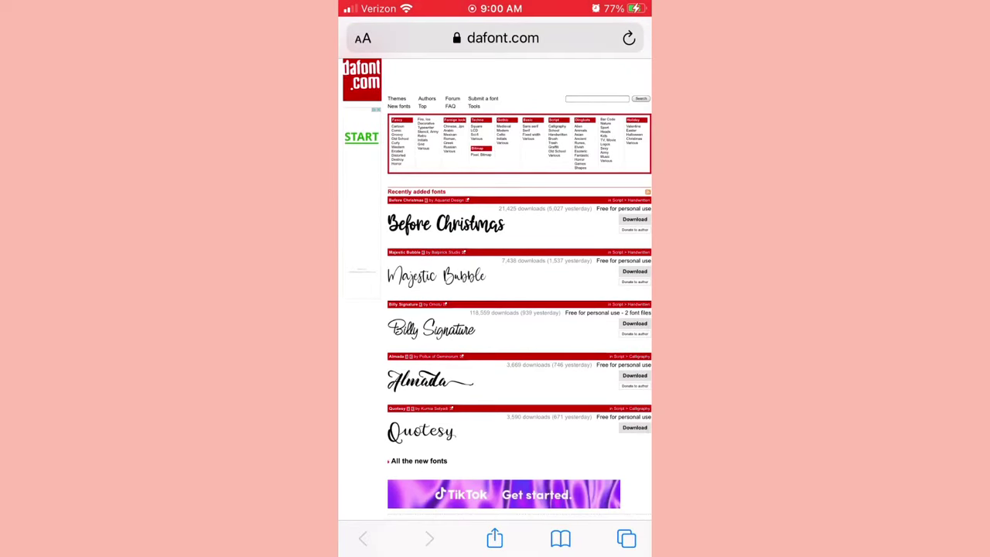
{"action": "left_click", "coordinate": [445, 224]}
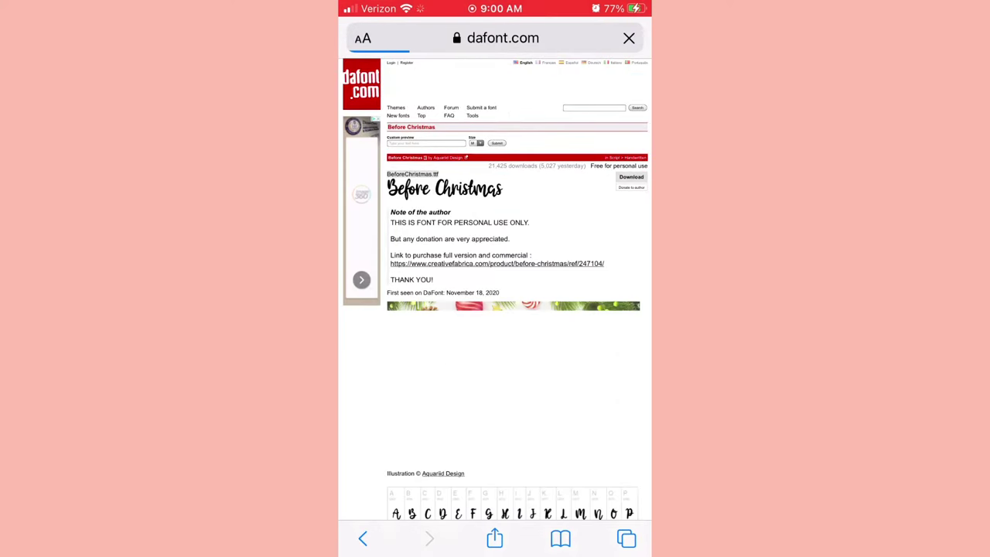
{"action": "left_click", "coordinate": [631, 176]}
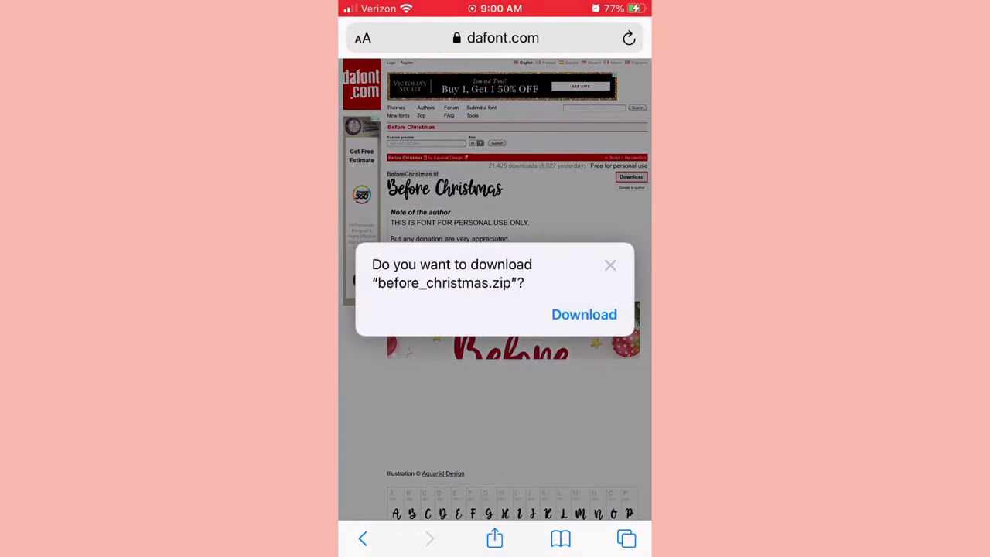
{"action": "left_click", "coordinate": [584, 314]}
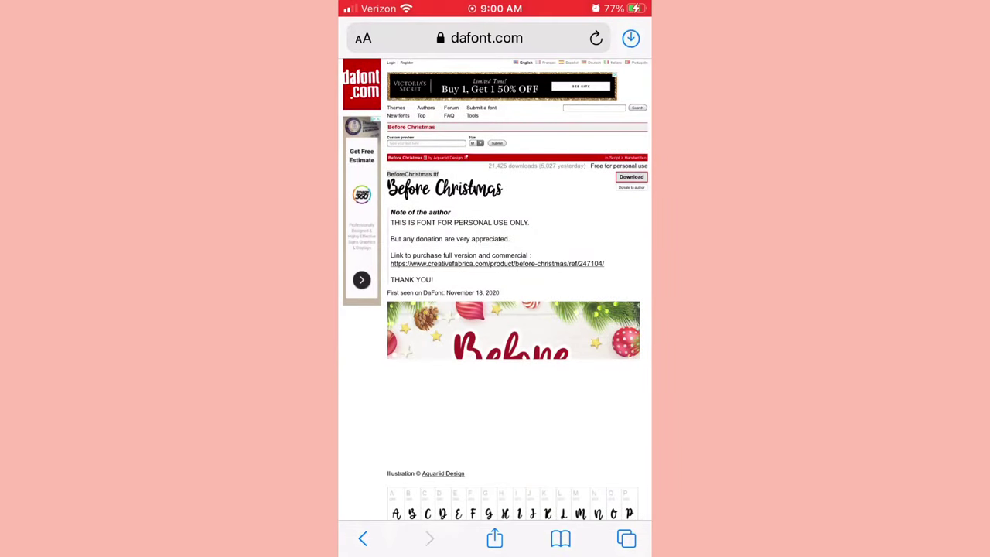
{"action": "left_click", "coordinate": [630, 38]}
{"action": "left_click", "coordinate": [613, 132]}
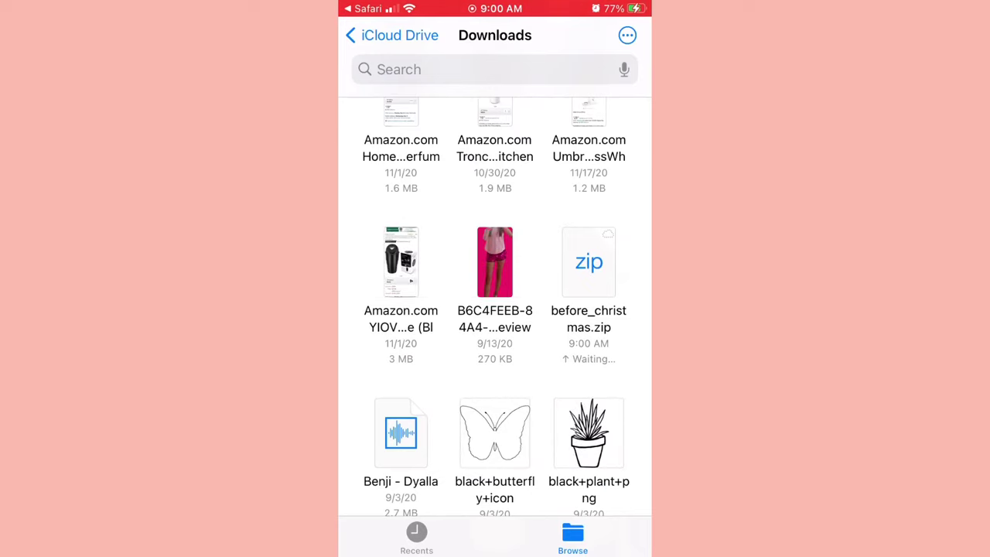
Install BeforeChristmas.ttf, dismiss the success alert and return to Phonto.
{"action": "scroll", "coordinate": [495, 309], "scroll_direction": "up", "scroll_amount": 5}
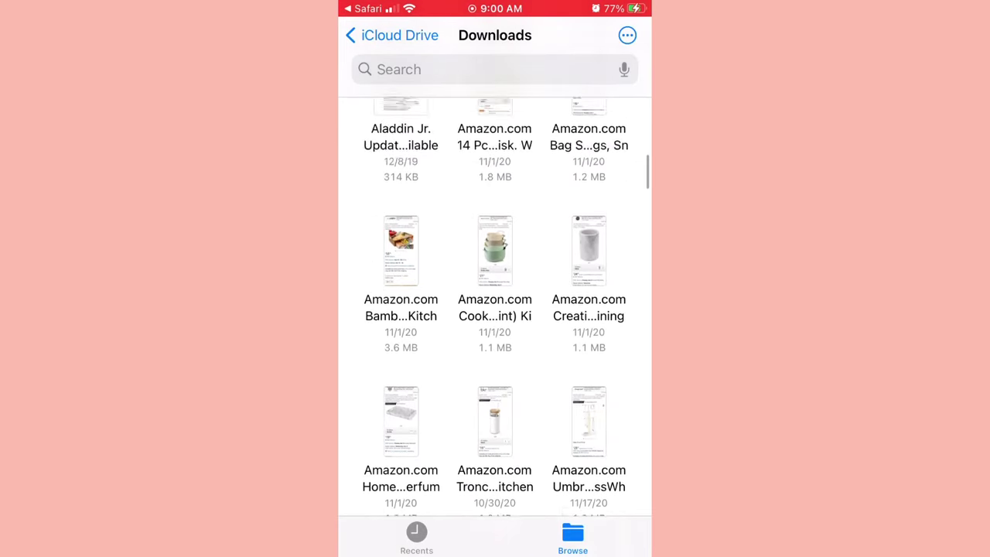
{"action": "scroll", "coordinate": [495, 309], "scroll_direction": "down", "scroll_amount": 10}
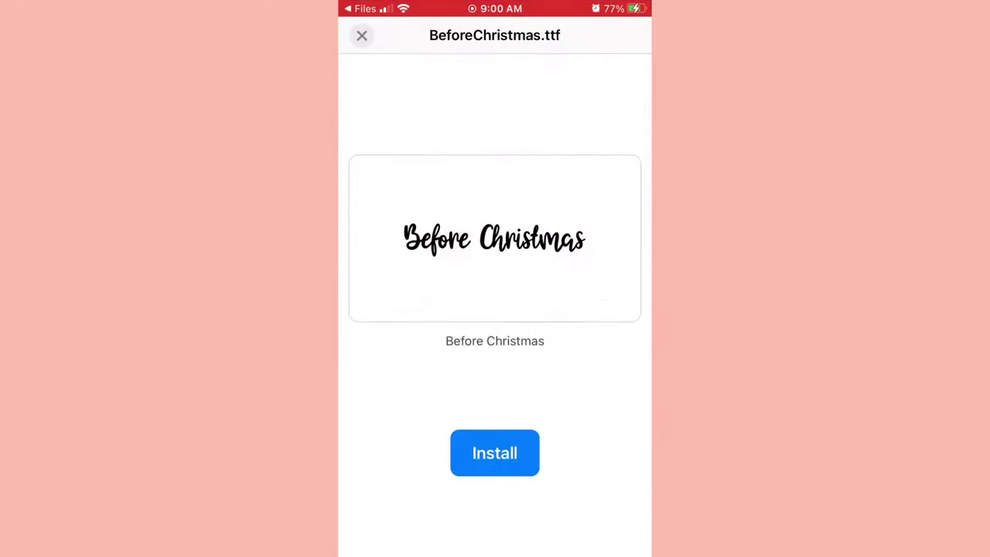
{"action": "left_click", "coordinate": [494, 452]}
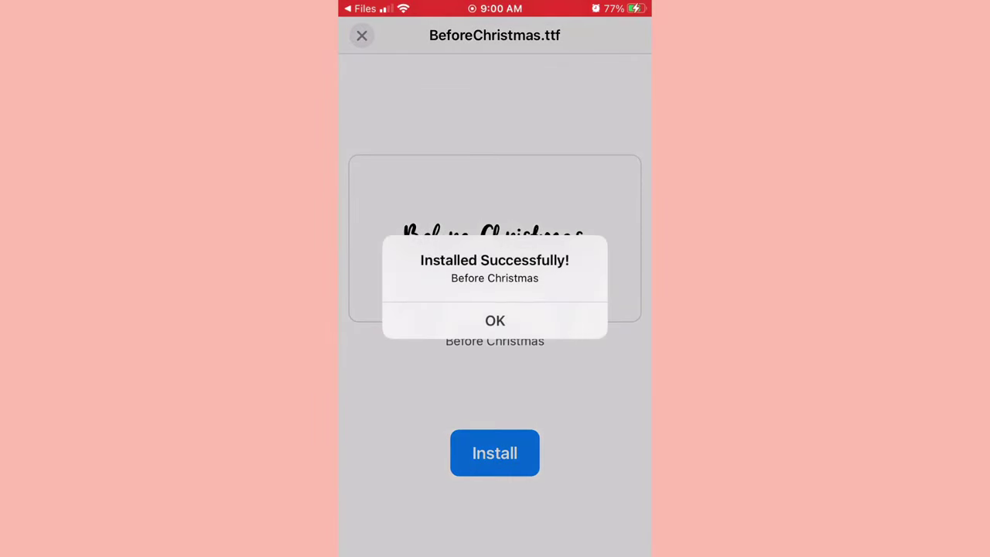
{"action": "left_click", "coordinate": [494, 320]}
{"action": "left_click", "coordinate": [361, 34]}
Set the title in the Before Christmas font from My Fonts.
{"action": "left_click", "coordinate": [553, 409]}
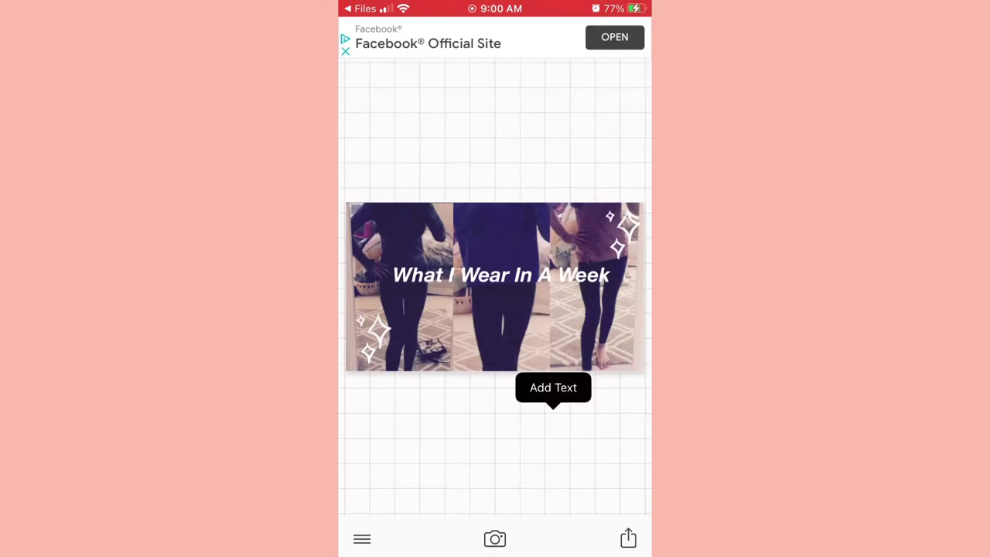
{"action": "left_click", "coordinate": [501, 275]}
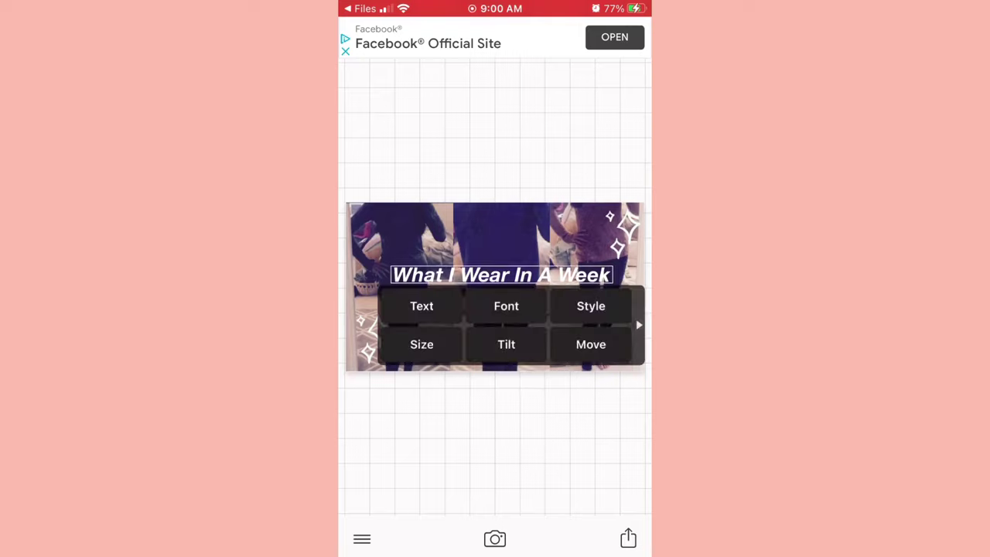
{"action": "left_click", "coordinate": [506, 306]}
{"action": "left_click", "coordinate": [494, 538]}
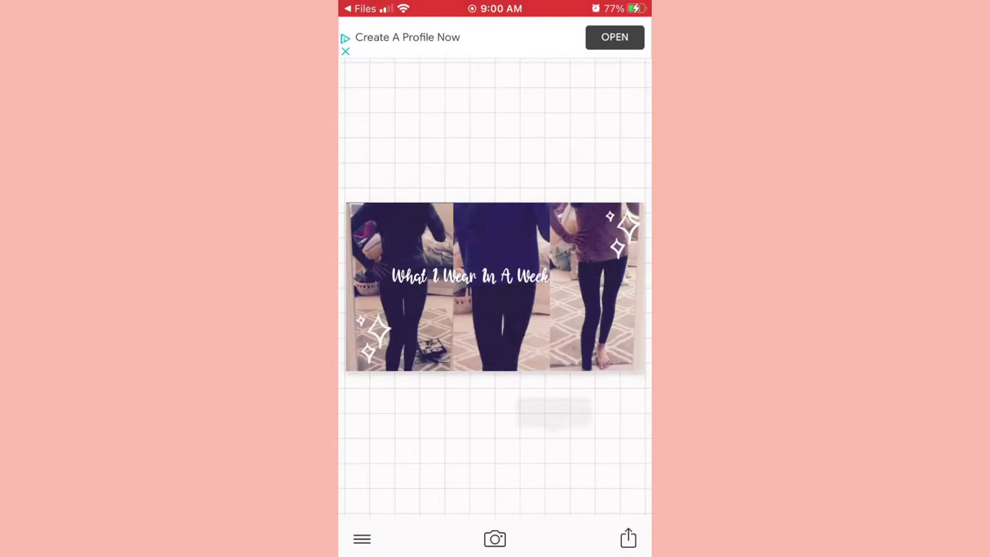
Enlarge the title with the Size slider.
{"action": "left_click", "coordinate": [469, 276]}
{"action": "left_click", "coordinate": [421, 345]}
{"action": "left_click_drag", "start_coordinate": [471, 305], "coordinate": [499, 307]}
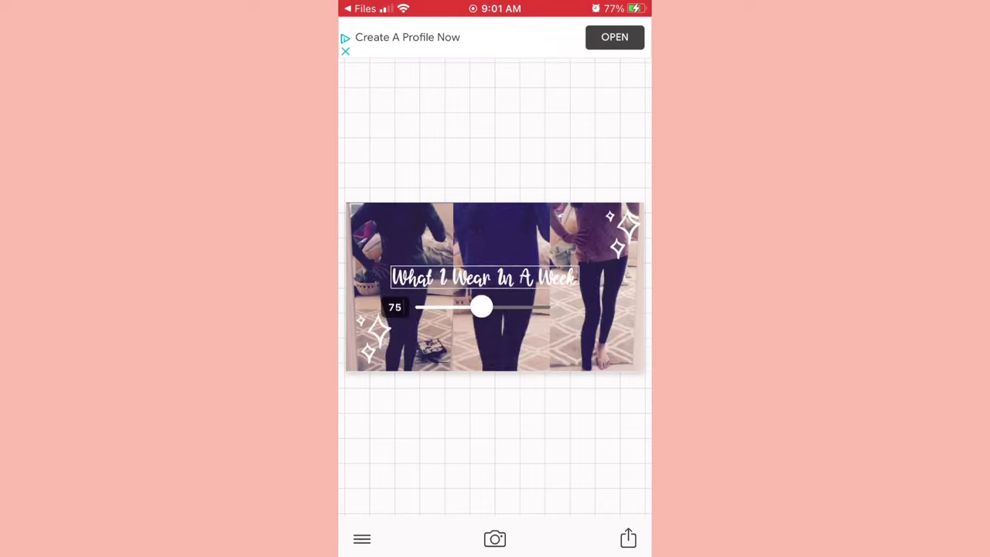
{"action": "left_click", "coordinate": [522, 466]}
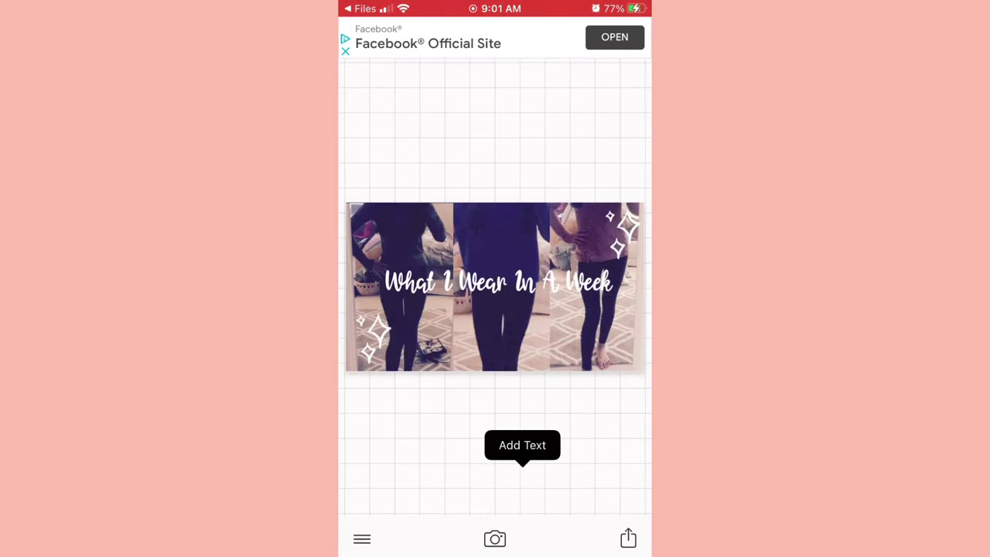
{"action": "left_click", "coordinate": [499, 283]}
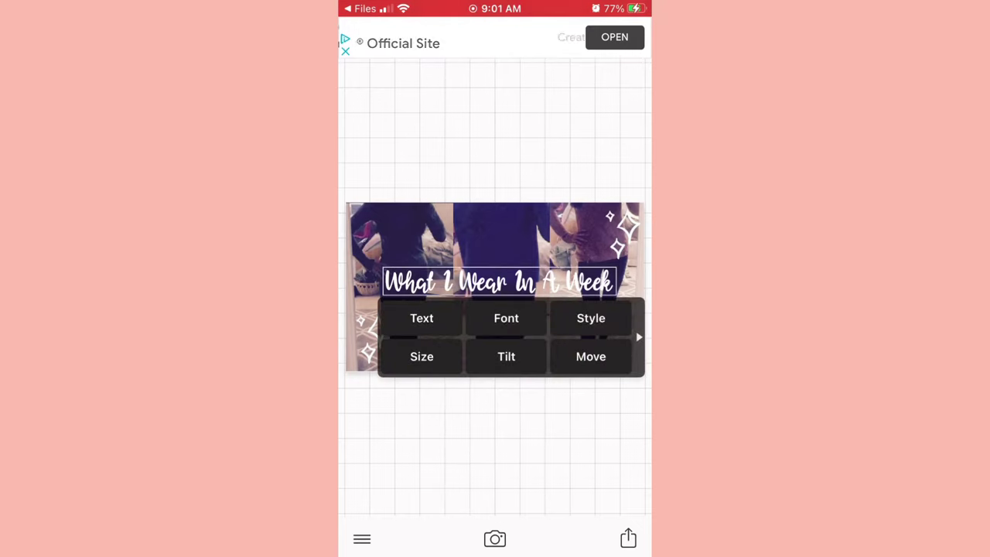
Try light red, dark red, pink, coral and red on the title, then return to white.
{"action": "left_click", "coordinate": [590, 318]}
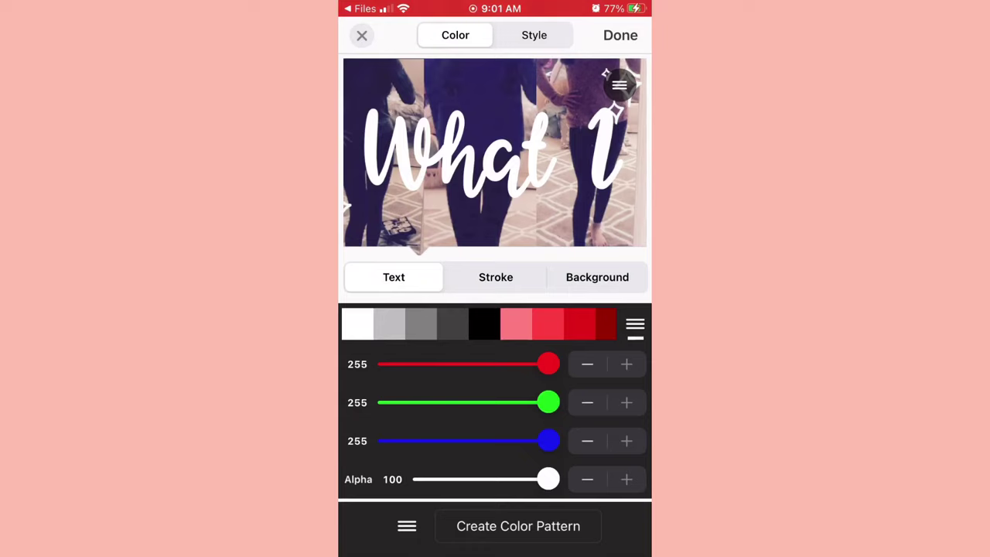
{"action": "left_click_drag", "start_coordinate": [541, 324], "coordinate": [435, 324]}
{"action": "left_click", "coordinate": [441, 324]}
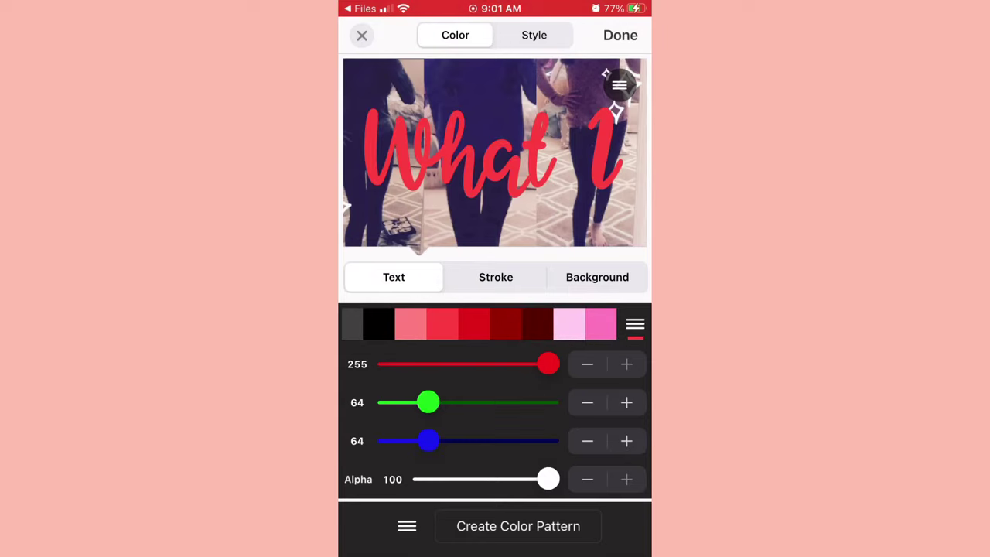
{"action": "left_click", "coordinate": [505, 324]}
{"action": "left_click_drag", "start_coordinate": [541, 324], "coordinate": [387, 324]}
{"action": "left_click", "coordinate": [525, 324]}
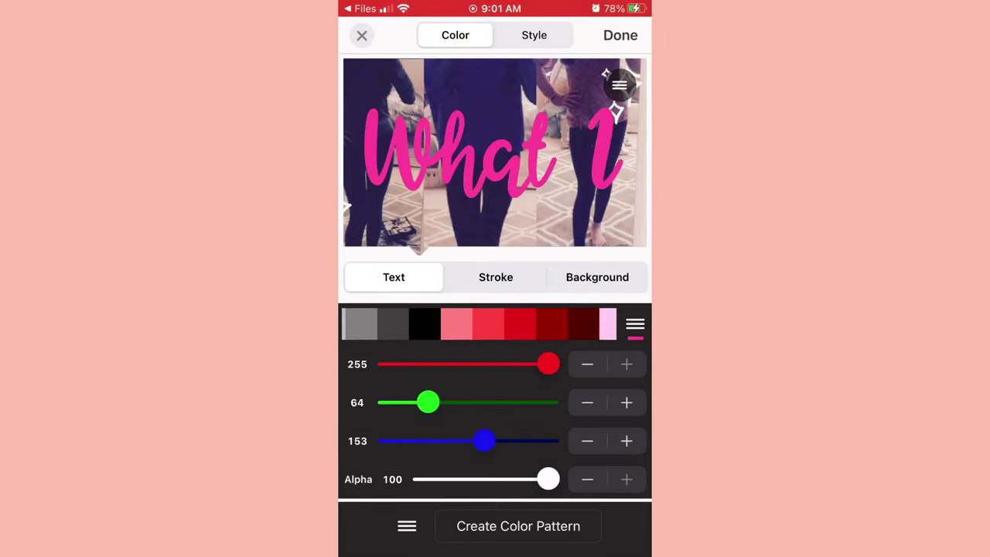
{"action": "left_click", "coordinate": [457, 324]}
{"action": "left_click", "coordinate": [520, 323]}
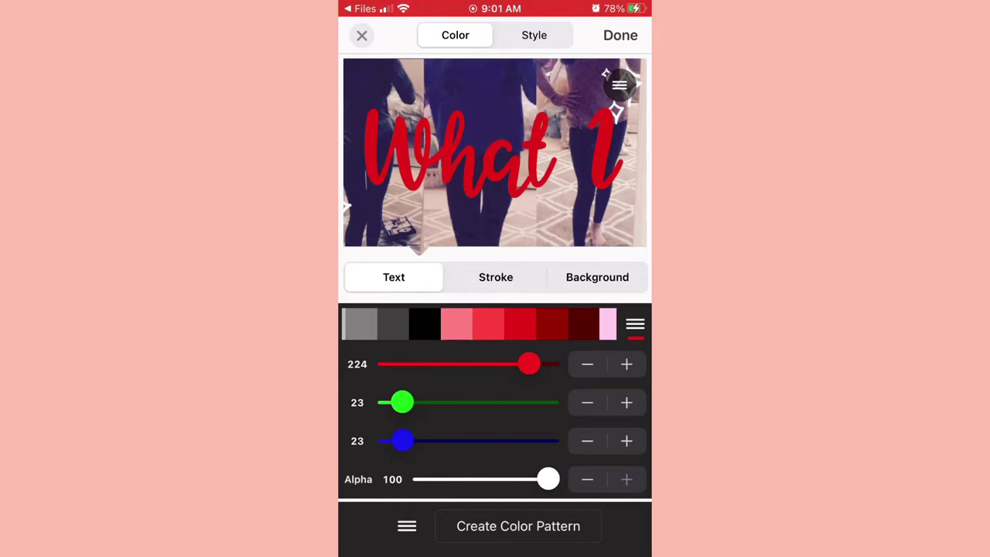
{"action": "left_click_drag", "start_coordinate": [387, 324], "coordinate": [448, 324]}
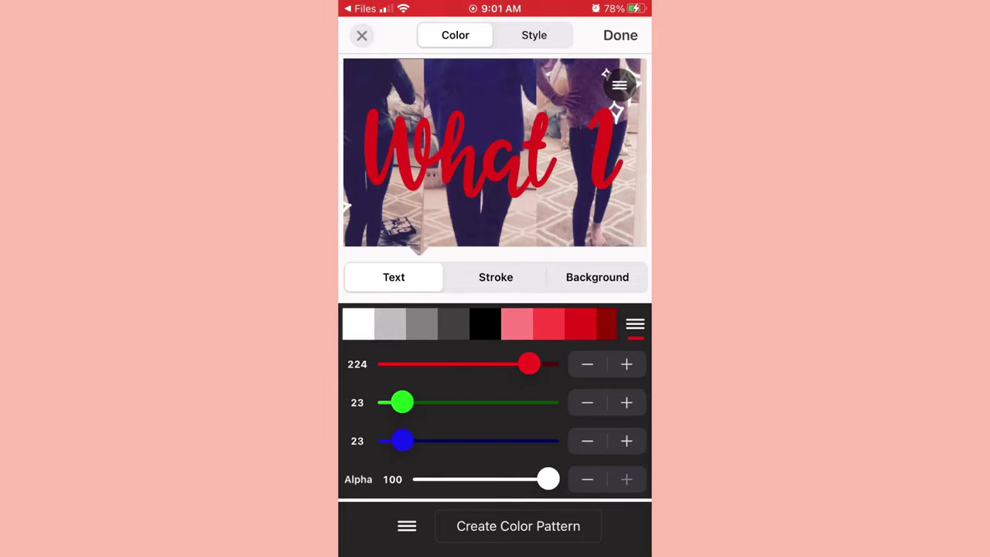
{"action": "left_click", "coordinate": [357, 324]}
Try coral, black, lavender and a mixed magenta, then restore the title to white.
{"action": "left_click", "coordinate": [516, 324]}
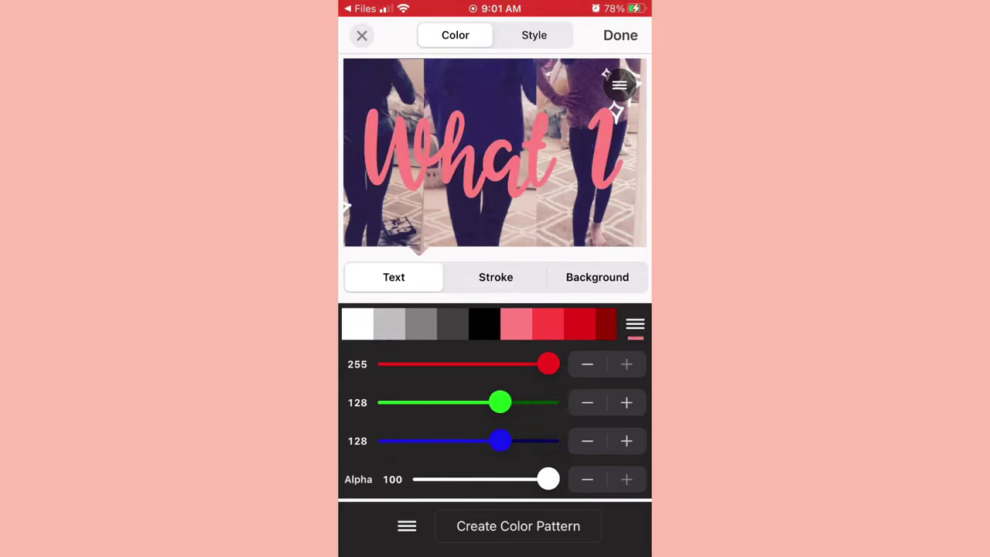
{"action": "left_click", "coordinate": [484, 324]}
{"action": "left_click_drag", "start_coordinate": [588, 324], "coordinate": [371, 324]}
{"action": "left_click", "coordinate": [445, 324]}
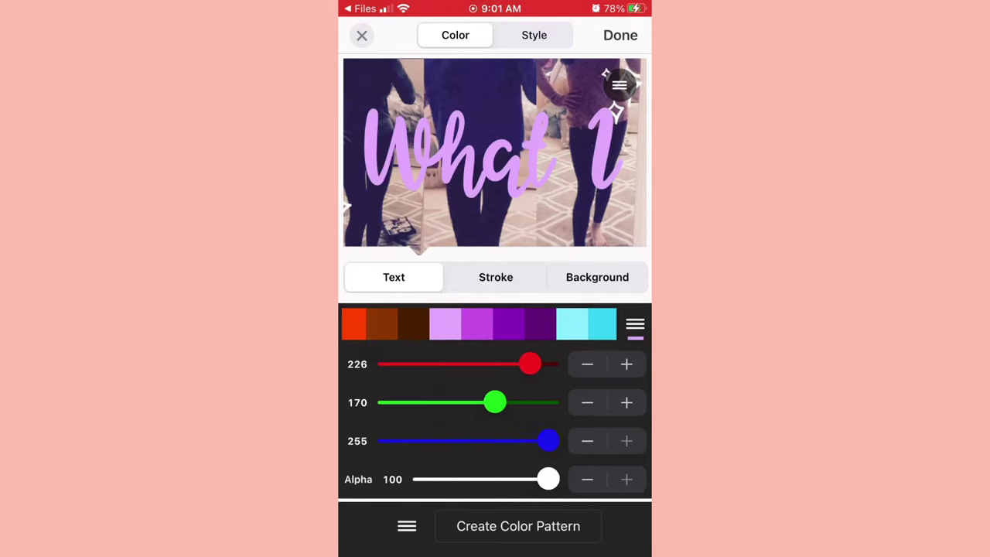
{"action": "mouse_move", "coordinate": [530, 363]}
{"action": "left_mouse_down"}
{"action": "mouse_move", "coordinate": [432, 364]}
{"action": "mouse_move", "coordinate": [548, 363]}
{"action": "left_mouse_up"}
{"action": "mouse_move", "coordinate": [495, 402]}
{"action": "left_mouse_down"}
{"action": "mouse_move", "coordinate": [453, 402]}
{"action": "mouse_move", "coordinate": [548, 402]}
{"action": "left_mouse_up"}
{"action": "mouse_move", "coordinate": [548, 441]}
{"action": "left_mouse_down"}
{"action": "mouse_move", "coordinate": [470, 440]}
{"action": "mouse_move", "coordinate": [549, 441]}
{"action": "left_mouse_up"}
Preview the title faded via Alpha, restore full opacity, and bring up the outline colour settings.
{"action": "scroll", "coordinate": [479, 324], "scroll_direction": "left", "scroll_amount": 2}
{"action": "scroll", "coordinate": [479, 324], "scroll_direction": "left", "scroll_amount": 5}
{"action": "scroll", "coordinate": [479, 324], "scroll_direction": "left", "scroll_amount": 5}
{"action": "scroll", "coordinate": [480, 324], "scroll_direction": "left", "scroll_amount": 5}
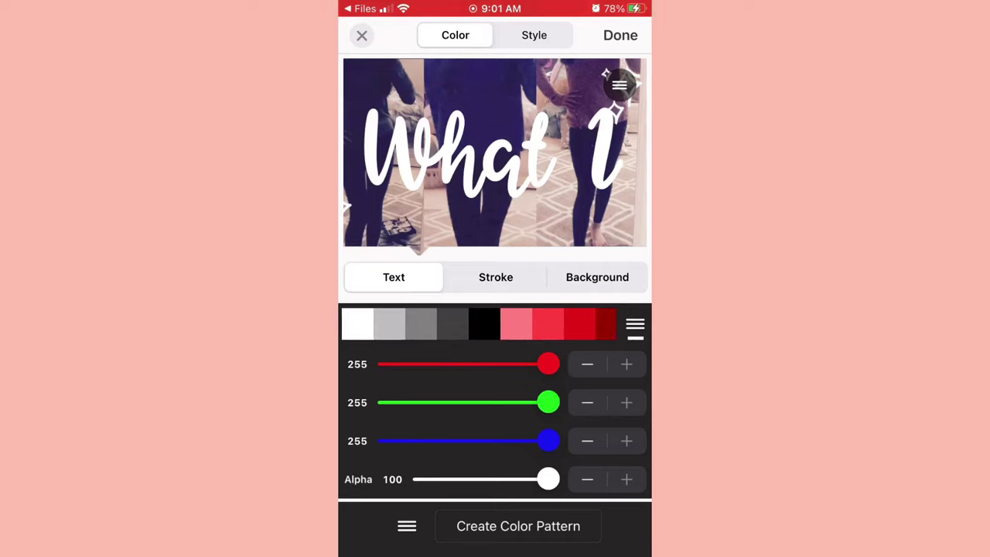
{"action": "mouse_move", "coordinate": [549, 479]}
{"action": "left_mouse_down"}
{"action": "mouse_move", "coordinate": [428, 479]}
{"action": "mouse_move", "coordinate": [548, 479]}
{"action": "left_mouse_up"}
{"action": "left_click", "coordinate": [495, 277]}
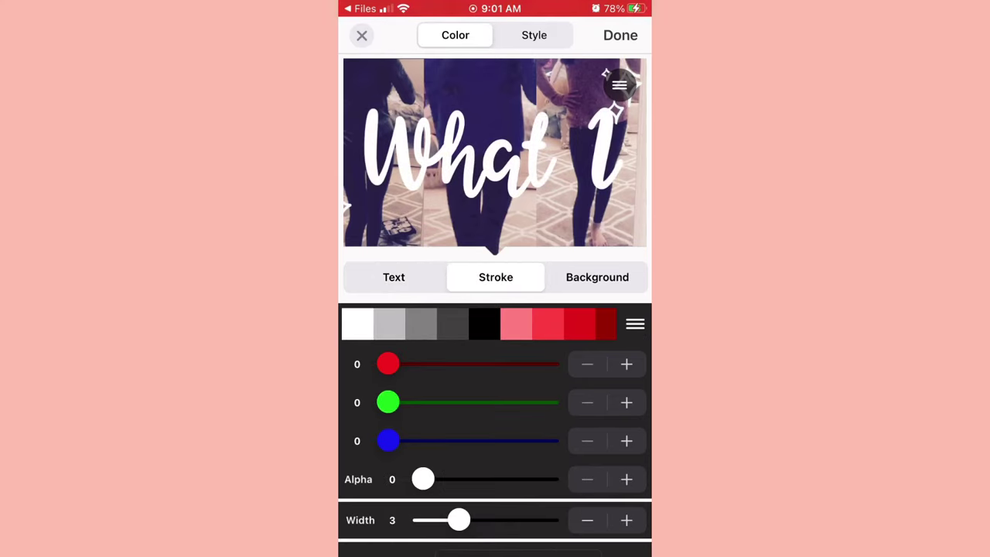
Make the title's outline black after a pink trial, and adjust its opacity.
{"action": "left_click", "coordinate": [516, 323]}
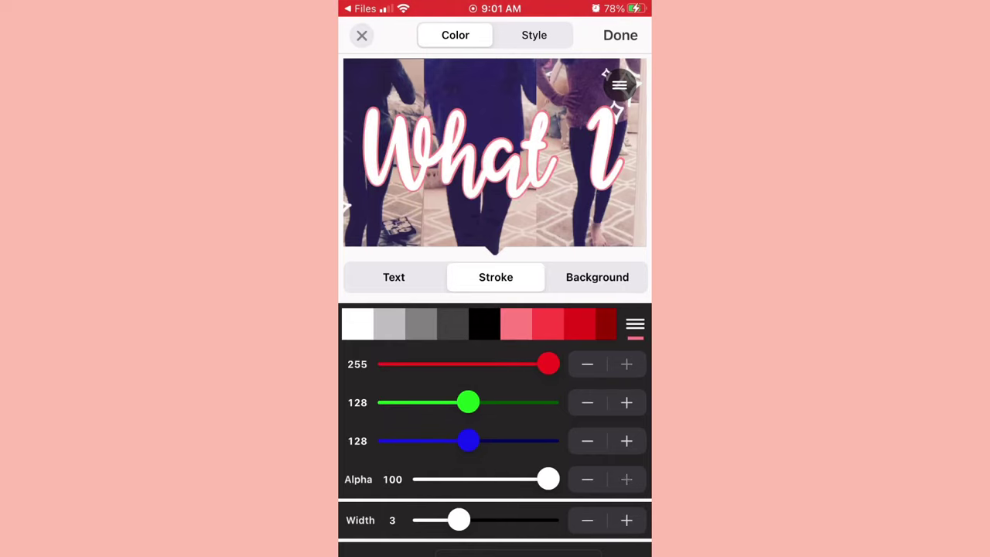
{"action": "left_click", "coordinate": [484, 323]}
{"action": "left_click_drag", "start_coordinate": [587, 324], "coordinate": [371, 323]}
{"action": "mouse_move", "coordinate": [542, 323]}
{"action": "left_mouse_down"}
{"action": "mouse_move", "coordinate": [425, 323]}
{"action": "mouse_move", "coordinate": [556, 323]}
{"action": "left_mouse_up"}
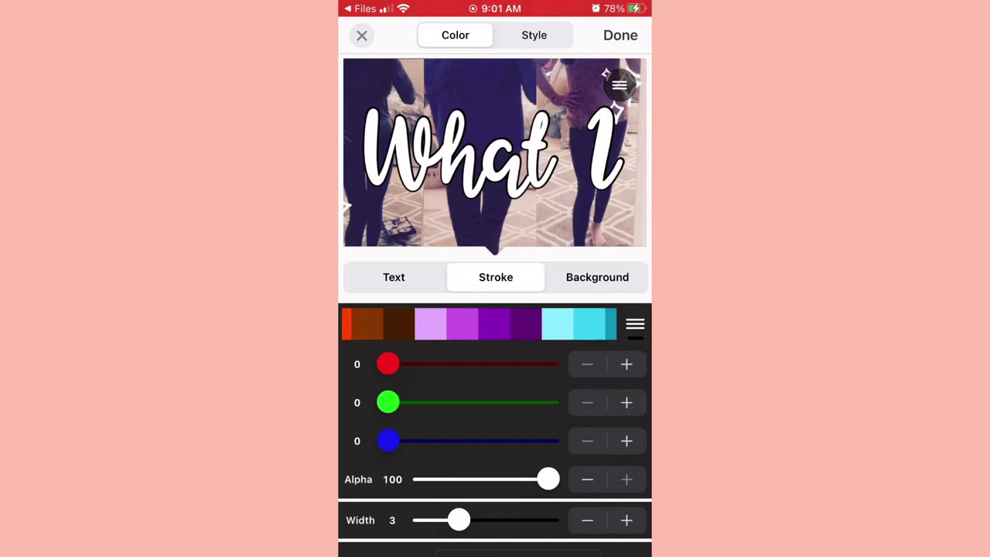
{"action": "mouse_move", "coordinate": [371, 324]}
{"action": "left_mouse_down"}
{"action": "mouse_move", "coordinate": [588, 323]}
{"action": "mouse_move", "coordinate": [541, 323]}
{"action": "left_mouse_up"}
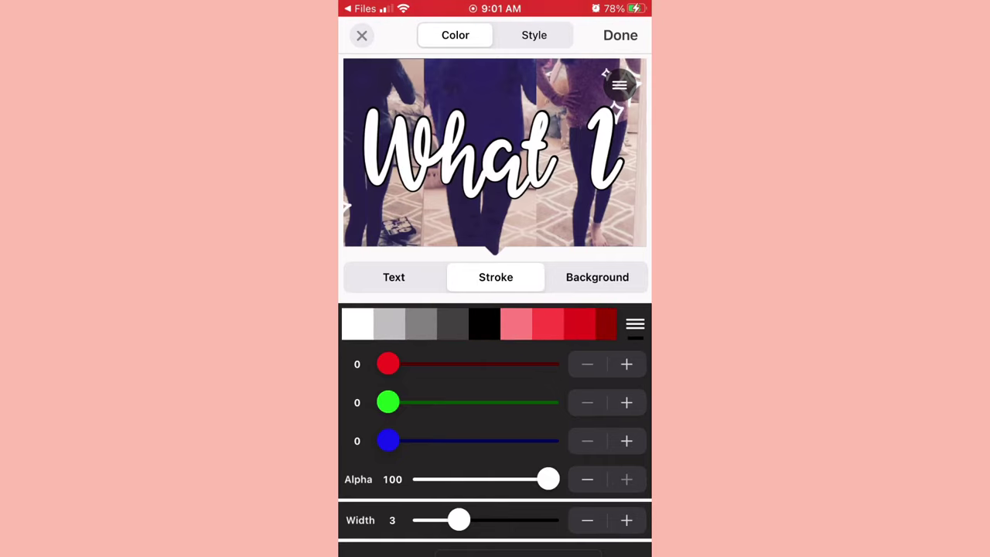
{"action": "mouse_move", "coordinate": [548, 479]}
{"action": "left_mouse_down"}
{"action": "mouse_move", "coordinate": [433, 480]}
{"action": "mouse_move", "coordinate": [548, 480]}
{"action": "left_mouse_up"}
Thicken the outline to width 6 using the + button and Width slider.
{"action": "left_click", "coordinate": [626, 520]}
{"action": "left_click", "coordinate": [626, 520]}
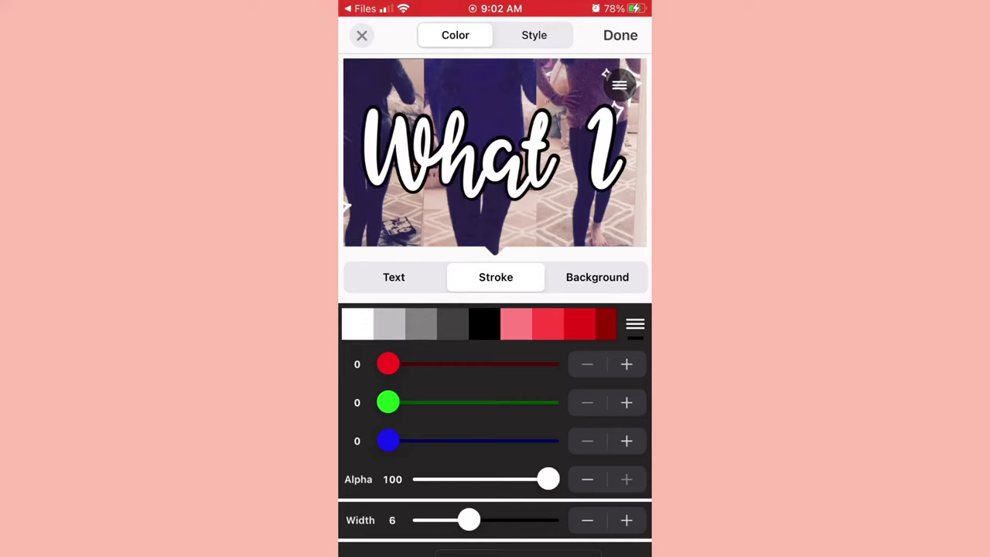
{"action": "mouse_move", "coordinate": [468, 519]}
{"action": "left_mouse_down"}
{"action": "mouse_move", "coordinate": [546, 519]}
{"action": "mouse_move", "coordinate": [433, 520]}
{"action": "mouse_move", "coordinate": [548, 520]}
{"action": "mouse_move", "coordinate": [422, 519]}
{"action": "mouse_move", "coordinate": [546, 519]}
{"action": "mouse_move", "coordinate": [470, 520]}
{"action": "left_mouse_up"}
Try a black background box behind the title with slightly rounded corners.
{"action": "left_click", "coordinate": [597, 277]}
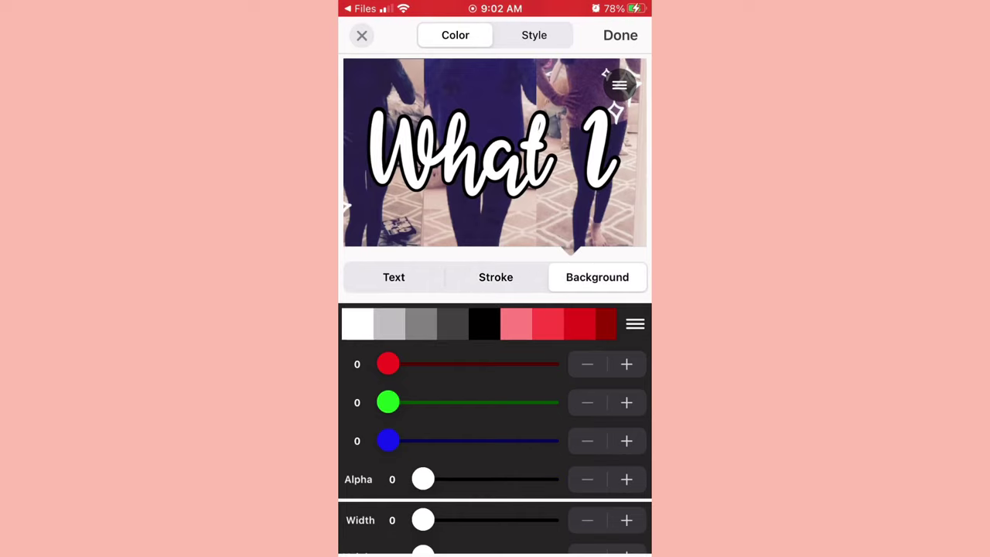
{"action": "left_click", "coordinate": [484, 323]}
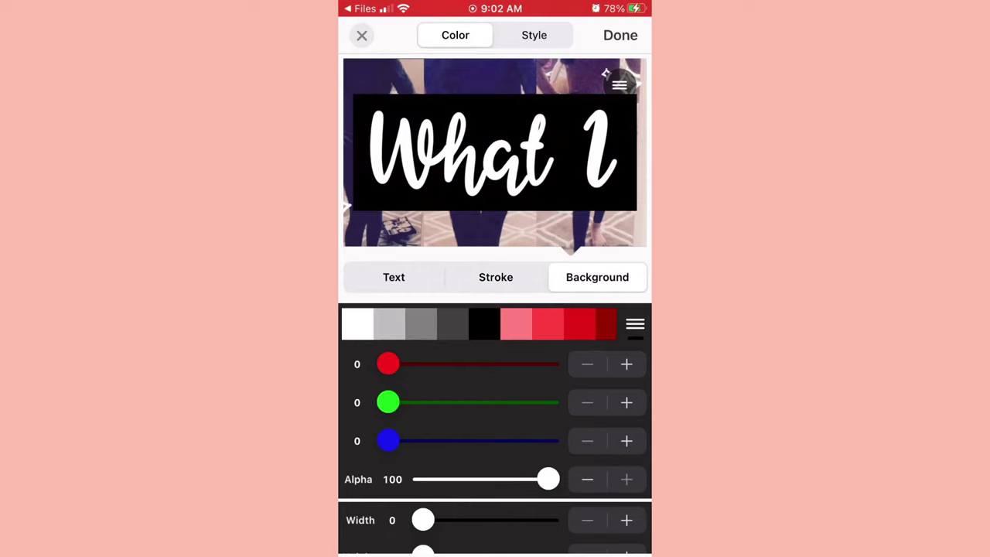
{"action": "scroll", "coordinate": [495, 426], "scroll_direction": "down", "scroll_amount": 1}
{"action": "left_click_drag", "start_coordinate": [548, 445], "coordinate": [423, 445]}
{"action": "scroll", "coordinate": [495, 425], "scroll_direction": "up", "scroll_amount": 1}
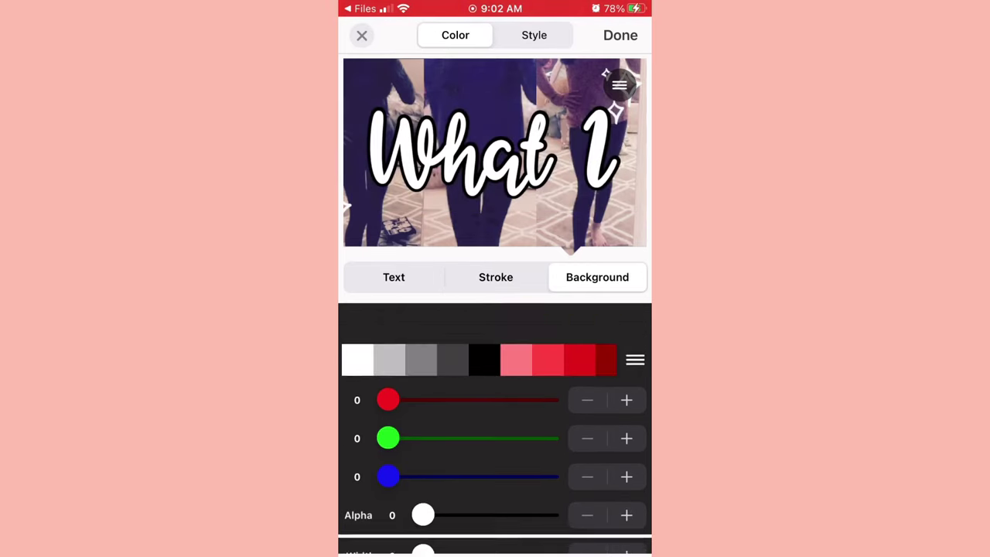
{"action": "scroll", "coordinate": [495, 425], "scroll_direction": "down", "scroll_amount": 2}
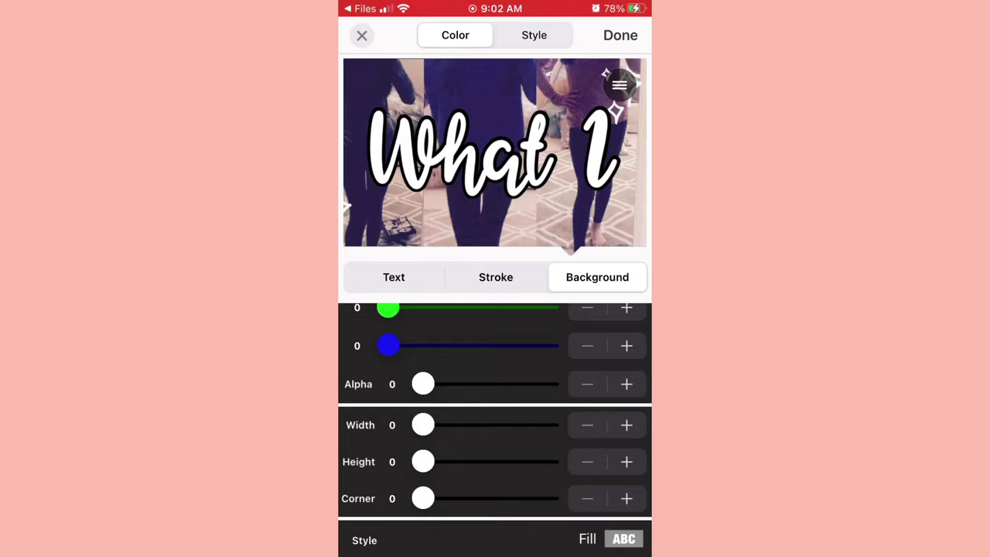
{"action": "left_click_drag", "start_coordinate": [423, 498], "coordinate": [461, 498]}
{"action": "scroll", "coordinate": [494, 426], "scroll_direction": "up", "scroll_amount": 1}
{"action": "scroll", "coordinate": [495, 425], "scroll_direction": "up", "scroll_amount": 1}
Switch the title's background box to pink with fully rounded ends, testing taller height and width.
{"action": "left_click", "coordinate": [516, 331]}
{"action": "scroll", "coordinate": [494, 425], "scroll_direction": "down", "scroll_amount": 3}
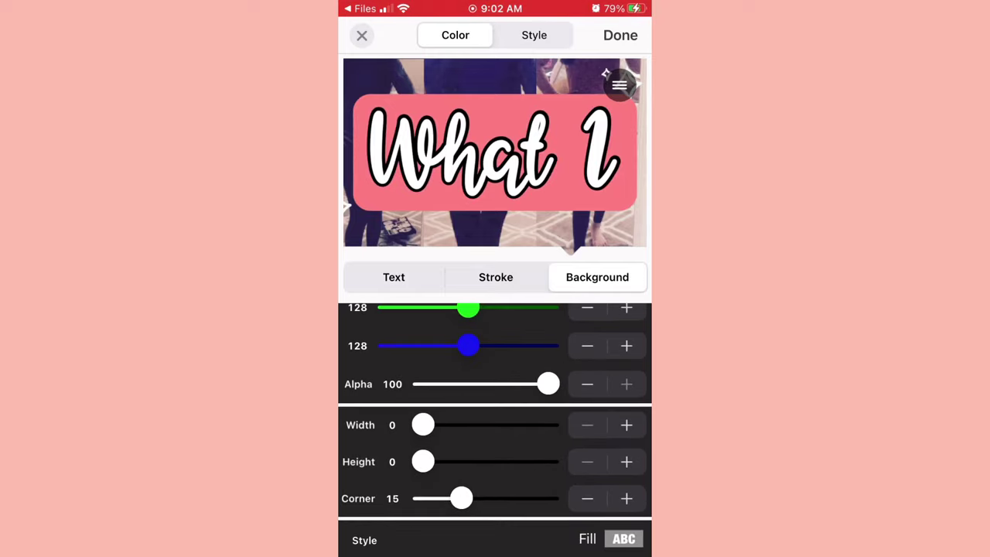
{"action": "mouse_move", "coordinate": [462, 498]}
{"action": "left_mouse_down"}
{"action": "mouse_move", "coordinate": [548, 497]}
{"action": "mouse_move", "coordinate": [424, 498]}
{"action": "mouse_move", "coordinate": [531, 497]}
{"action": "left_mouse_up"}
{"action": "mouse_move", "coordinate": [423, 461]}
{"action": "left_mouse_down"}
{"action": "mouse_move", "coordinate": [495, 461]}
{"action": "mouse_move", "coordinate": [423, 462]}
{"action": "left_mouse_up"}
{"action": "mouse_move", "coordinate": [423, 425]}
{"action": "left_mouse_down"}
{"action": "mouse_move", "coordinate": [515, 425]}
{"action": "mouse_move", "coordinate": [429, 425]}
{"action": "left_mouse_up"}
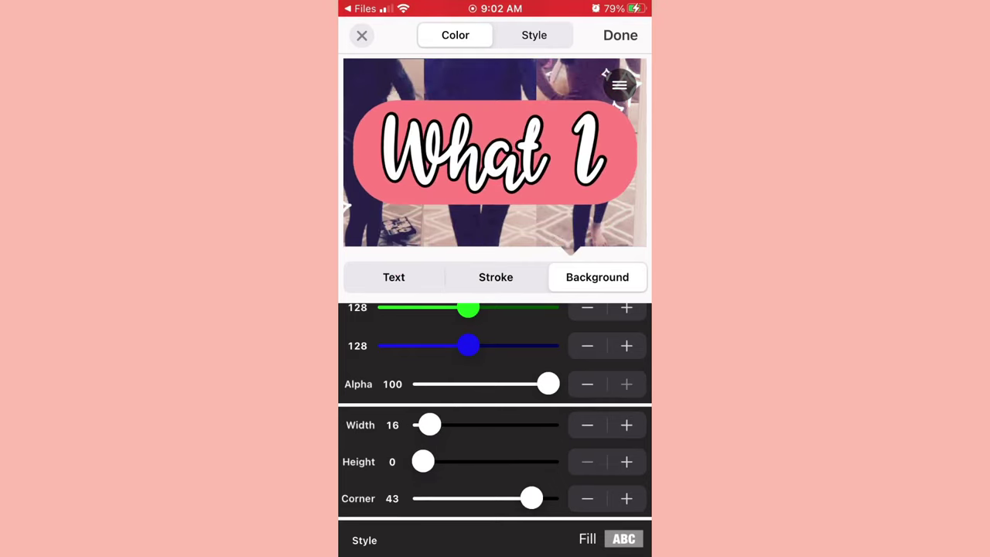
Drop the background Alpha to 0, leaving no box, and return to text colour settings.
{"action": "scroll", "coordinate": [495, 425], "scroll_direction": "up", "scroll_amount": 3}
{"action": "scroll", "coordinate": [495, 425], "scroll_direction": "down", "scroll_amount": 1}
{"action": "scroll", "coordinate": [495, 425], "scroll_direction": "down", "scroll_amount": 2}
{"action": "left_click_drag", "start_coordinate": [548, 384], "coordinate": [423, 384]}
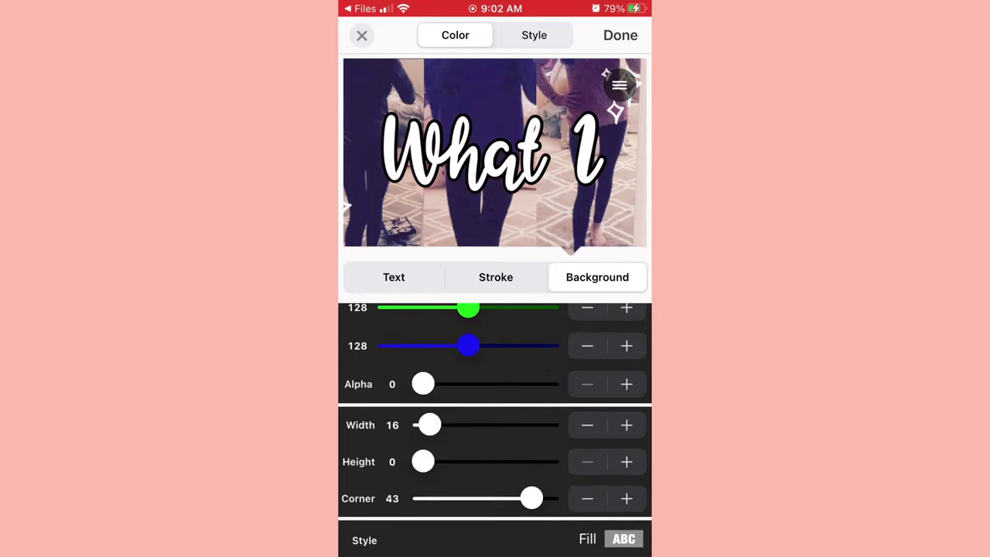
{"action": "left_click", "coordinate": [393, 277]}
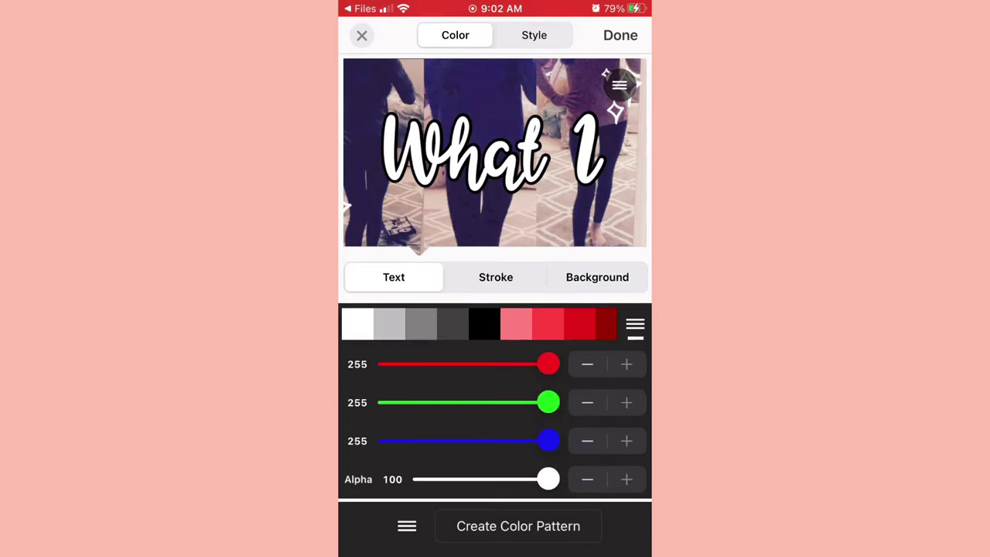
Give the title the hard black shadow preset after comparing softer presets.
{"action": "left_click", "coordinate": [533, 35]}
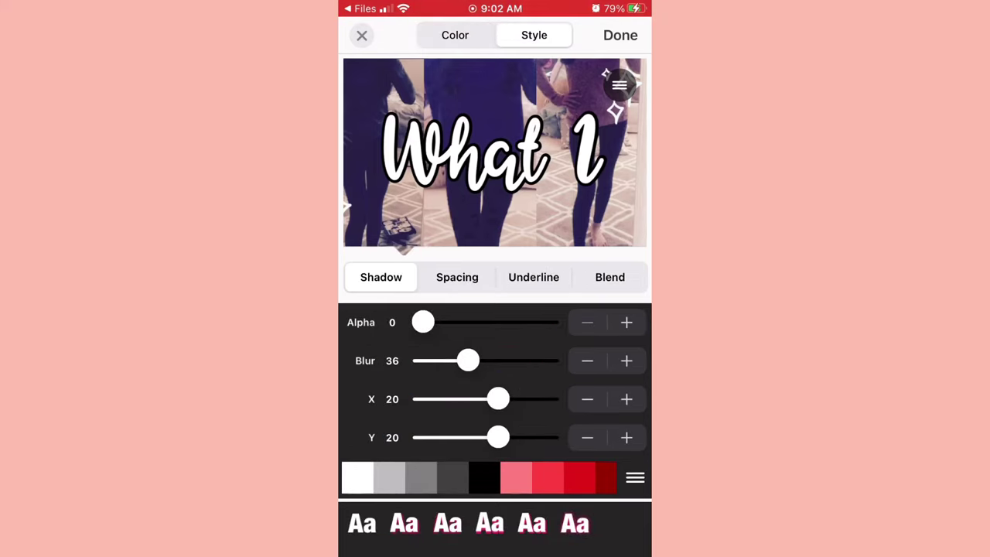
{"action": "left_click", "coordinate": [532, 524]}
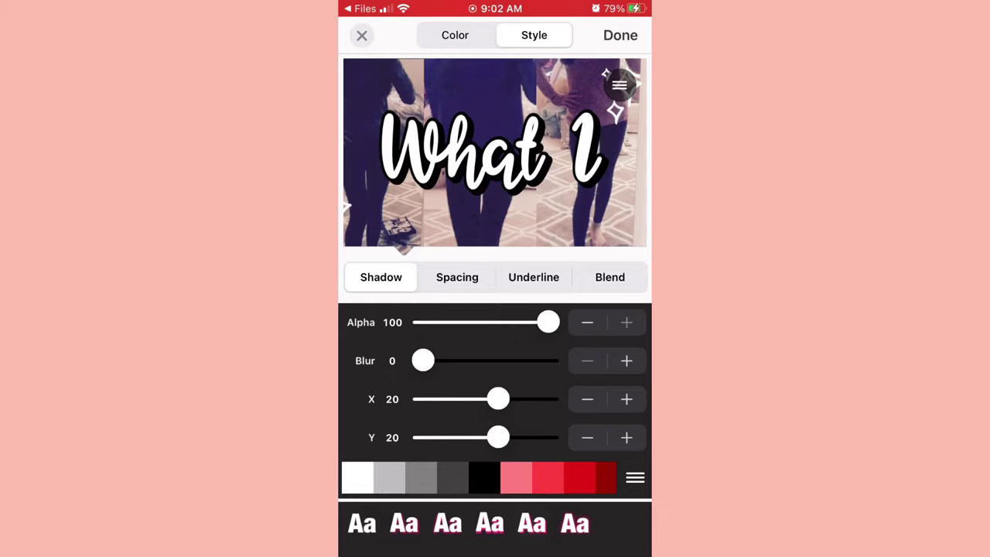
{"action": "left_click", "coordinate": [489, 524]}
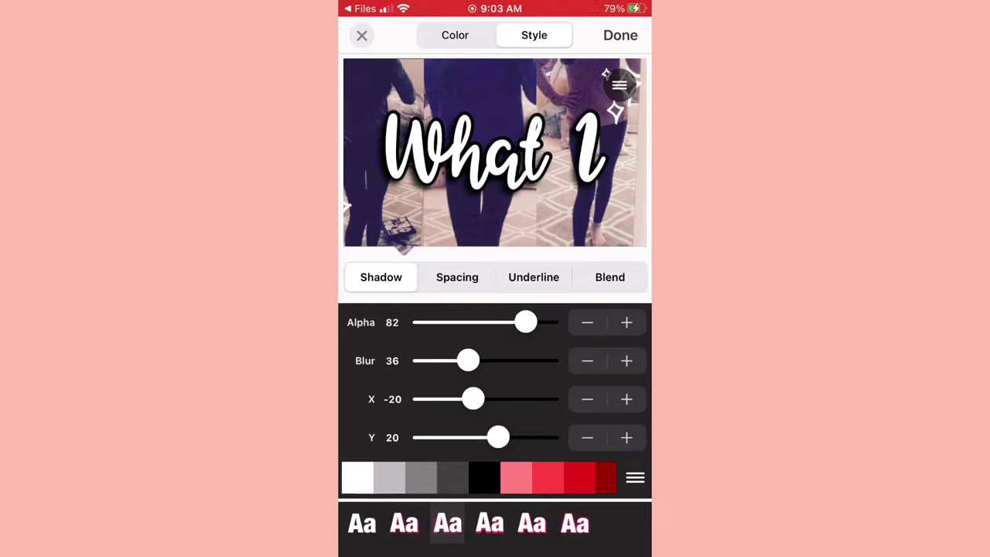
{"action": "left_click", "coordinate": [403, 523]}
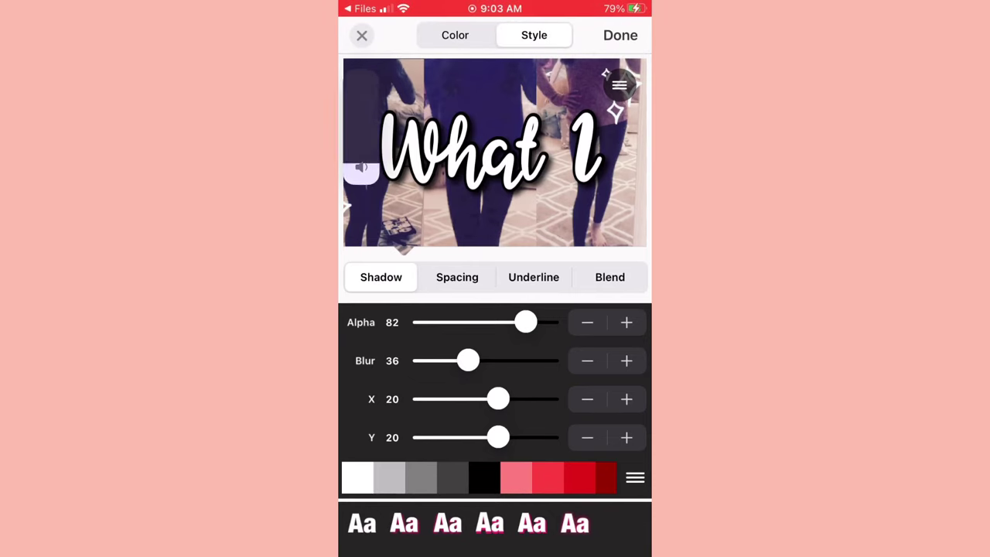
{"action": "left_click", "coordinate": [532, 523]}
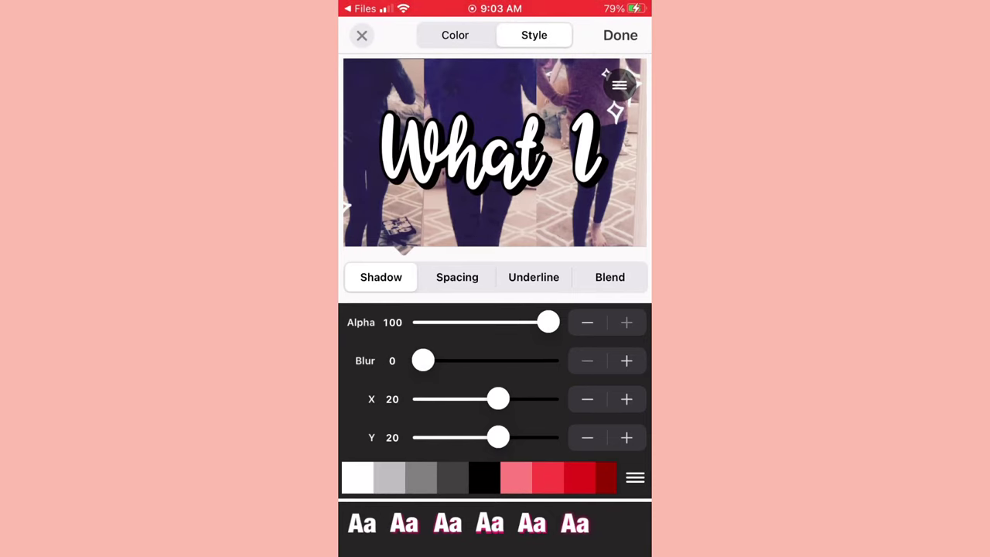
Tighten the title's spacing to Letter -5 and Line -30.
{"action": "left_click", "coordinate": [457, 277]}
{"action": "mouse_move", "coordinate": [464, 361]}
{"action": "left_mouse_down"}
{"action": "mouse_move", "coordinate": [486, 360]}
{"action": "mouse_move", "coordinate": [455, 361]}
{"action": "mouse_move", "coordinate": [502, 360]}
{"action": "mouse_move", "coordinate": [422, 361]}
{"action": "mouse_move", "coordinate": [451, 360]}
{"action": "left_mouse_up"}
{"action": "mouse_move", "coordinate": [434, 321]}
{"action": "left_mouse_down"}
{"action": "mouse_move", "coordinate": [455, 321]}
{"action": "mouse_move", "coordinate": [432, 322]}
{"action": "left_mouse_up"}
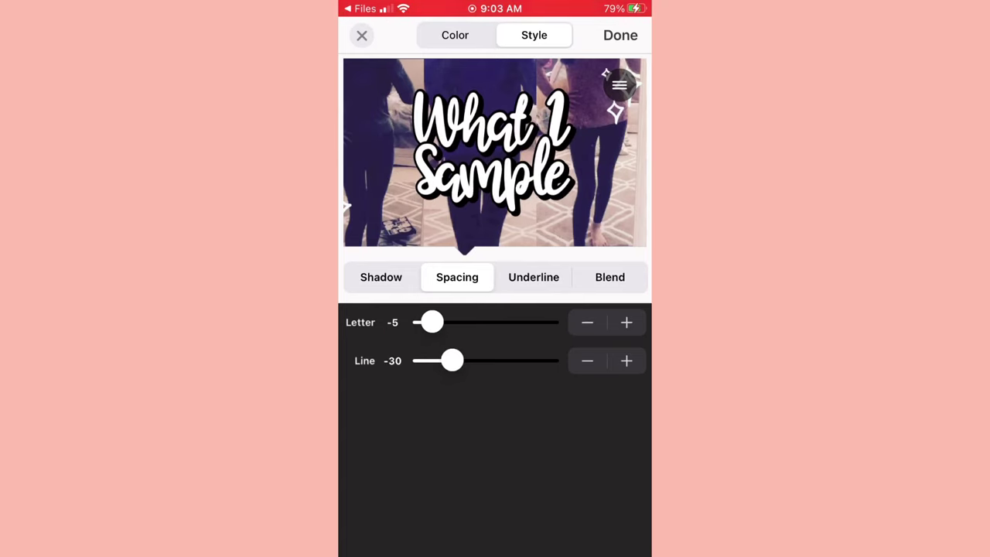
Trial HardLight, SoftLight and Multiply blend modes, keep Normal, and return to the canvas.
{"action": "left_click", "coordinate": [533, 277]}
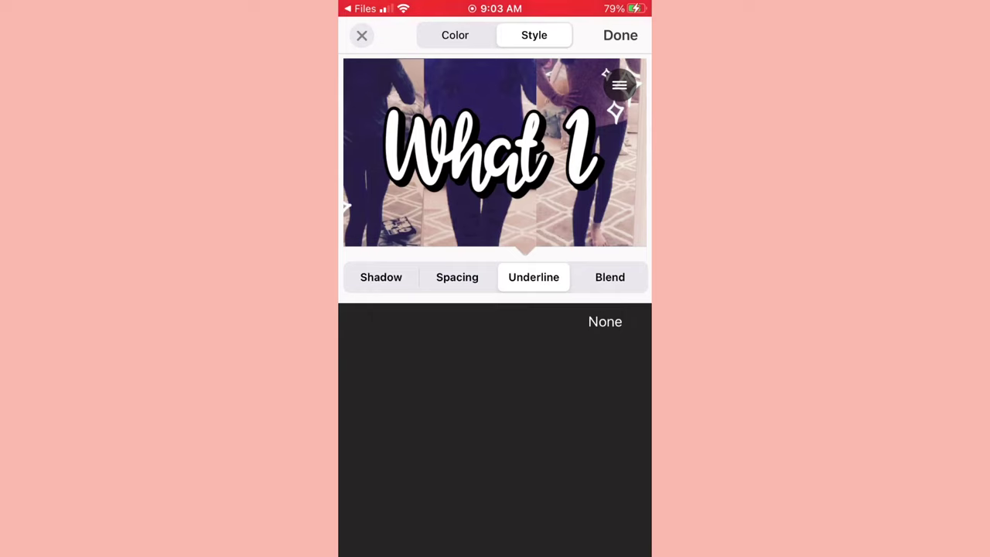
{"action": "left_click", "coordinate": [609, 277]}
{"action": "scroll", "coordinate": [495, 429], "scroll_direction": "down", "scroll_amount": 3}
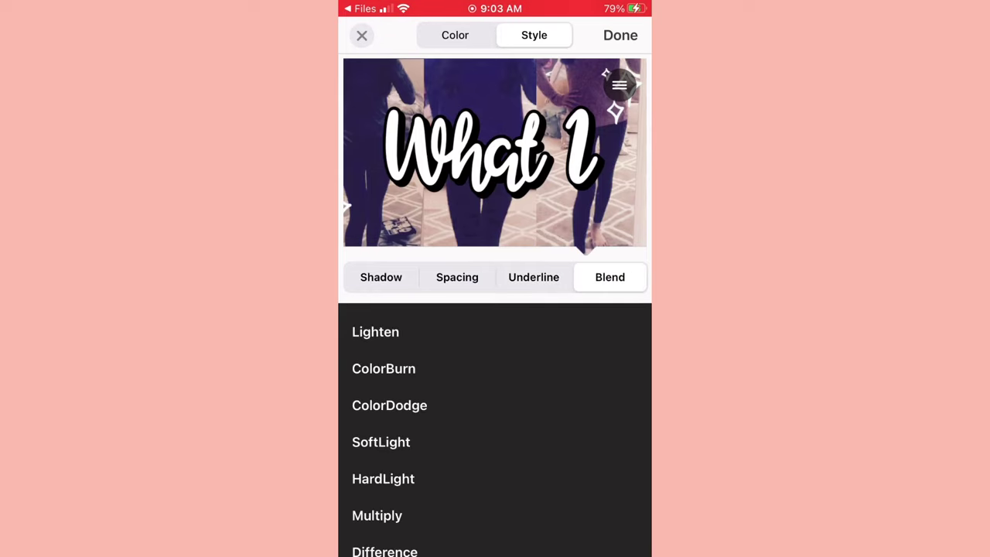
{"action": "left_click", "coordinate": [383, 478]}
{"action": "left_click", "coordinate": [380, 442]}
{"action": "scroll", "coordinate": [494, 429], "scroll_direction": "down", "scroll_amount": 2}
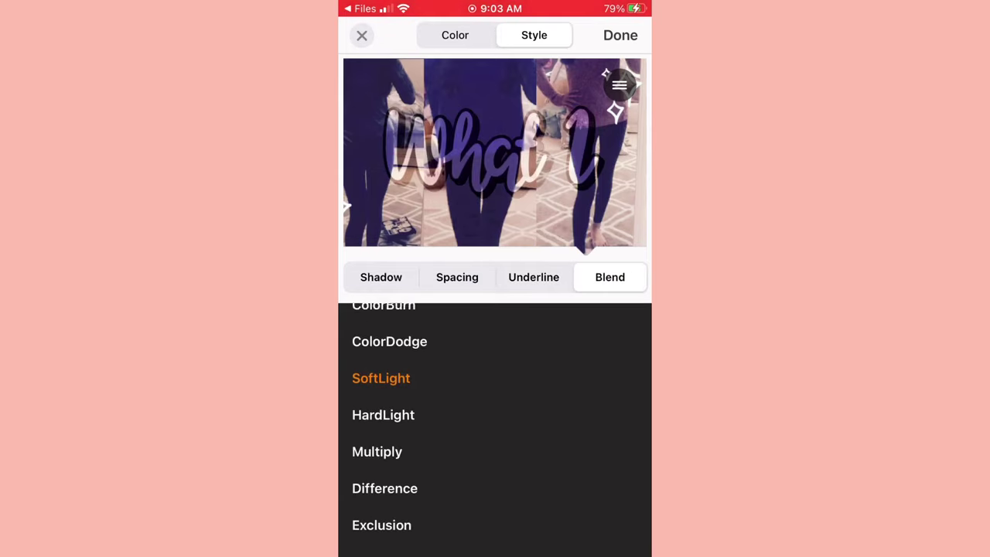
{"action": "left_click", "coordinate": [377, 428]}
{"action": "scroll", "coordinate": [495, 429], "scroll_direction": "up", "scroll_amount": 5}
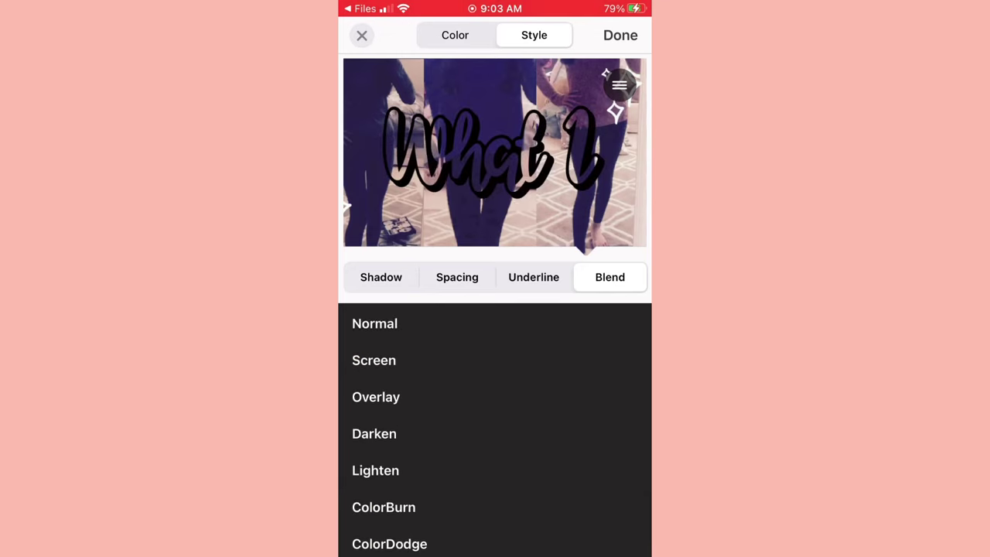
{"action": "left_click", "coordinate": [374, 321]}
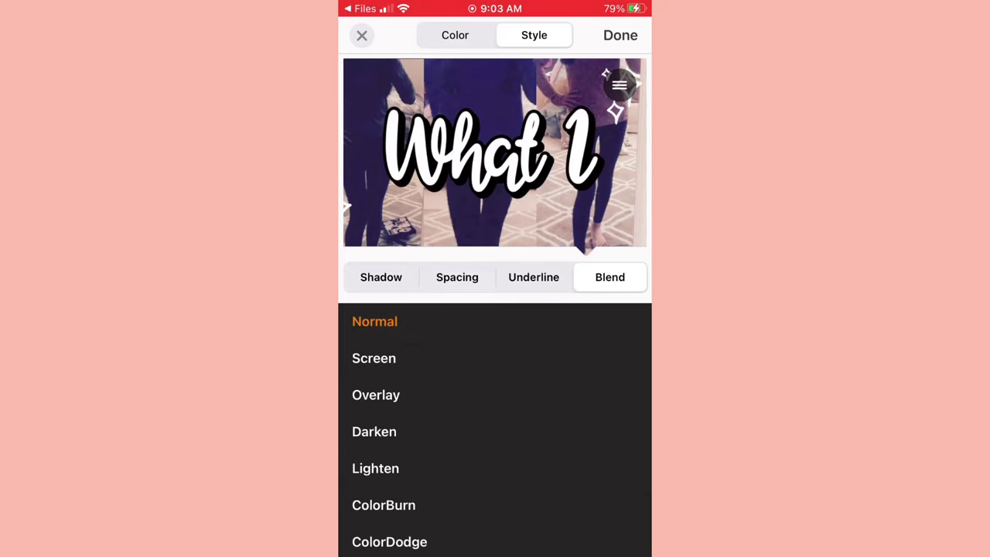
{"action": "left_click", "coordinate": [620, 35]}
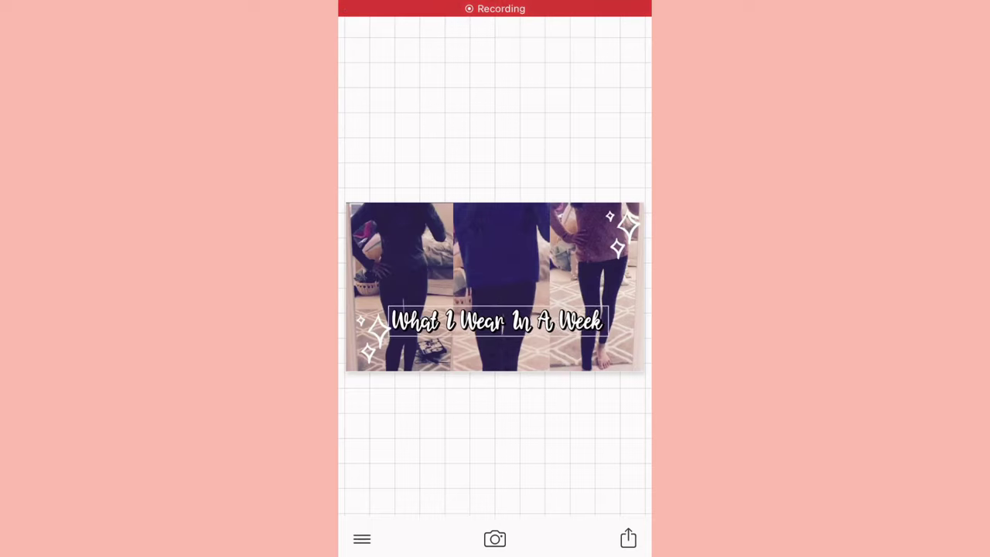
Centre the title across the collage using alignment and nudge controls, then deselect it.
{"action": "left_click", "coordinate": [503, 321]}
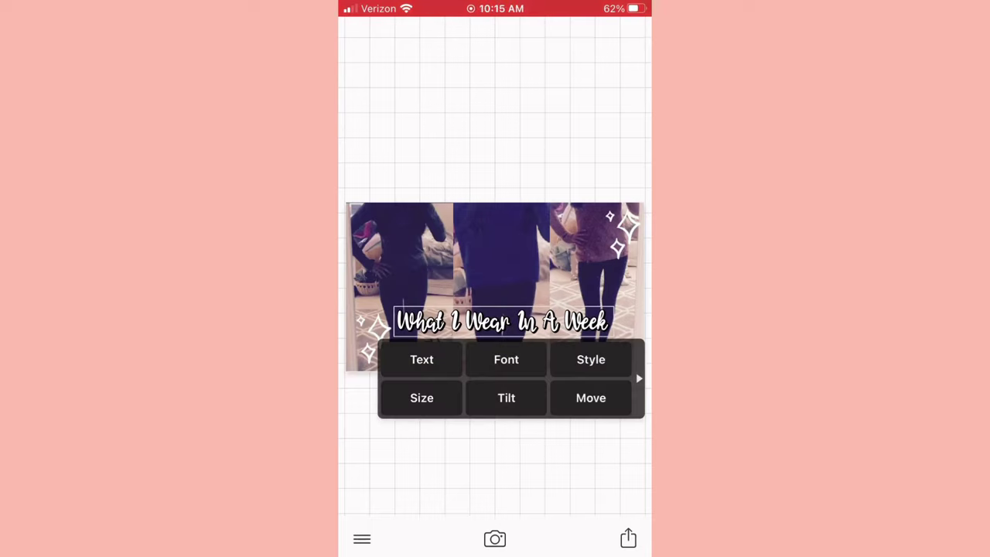
{"action": "left_click", "coordinate": [591, 398]}
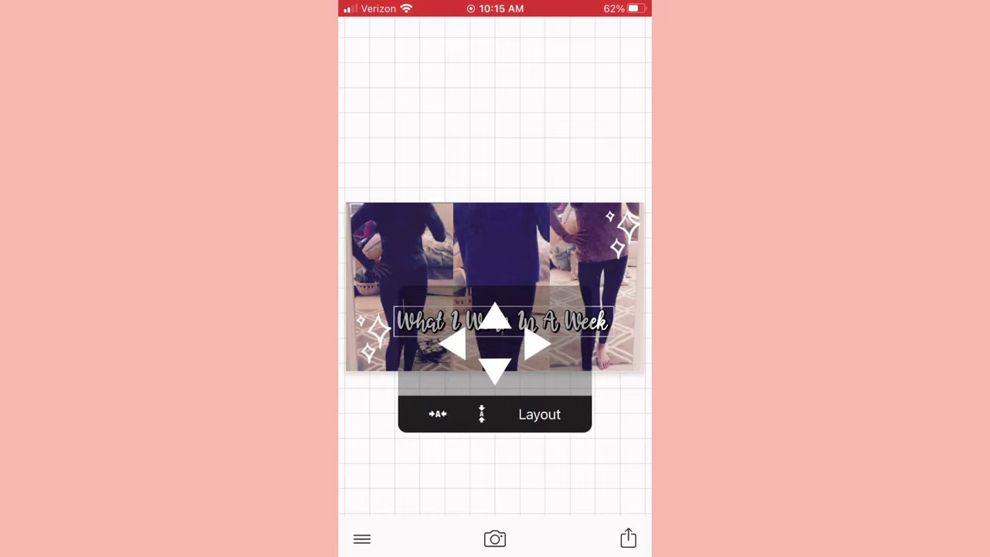
{"action": "left_click", "coordinate": [539, 413]}
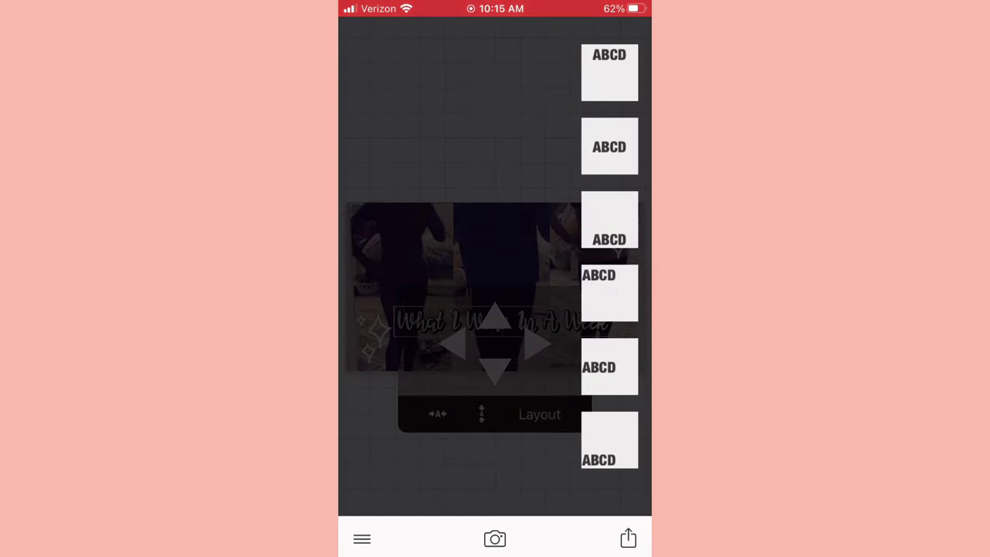
{"action": "left_click", "coordinate": [609, 147]}
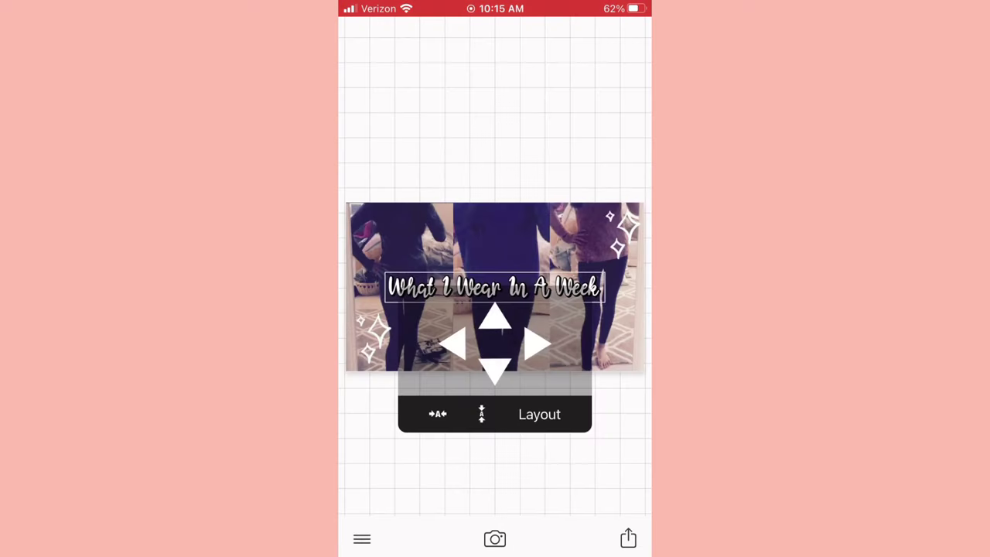
{"action": "left_click", "coordinate": [495, 286]}
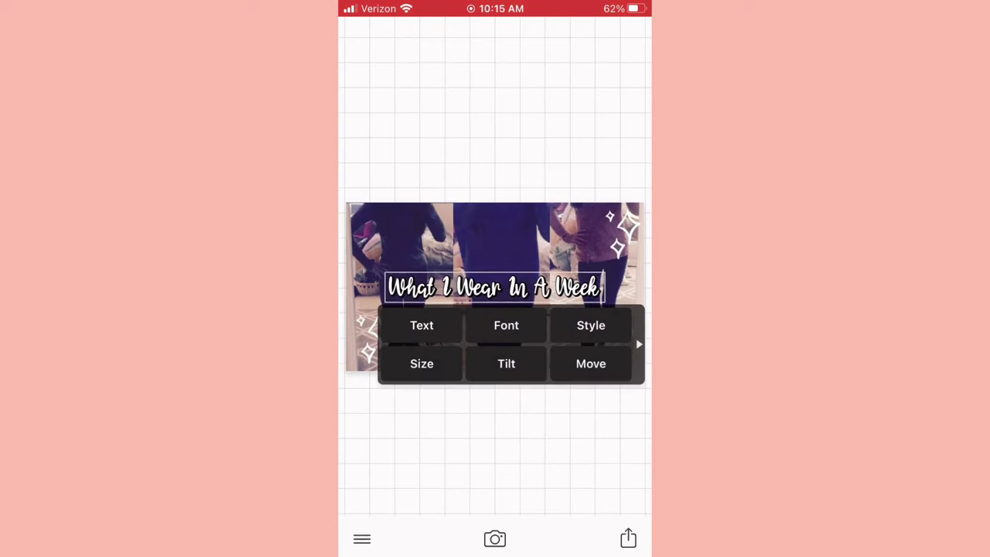
{"action": "left_click", "coordinate": [590, 363]}
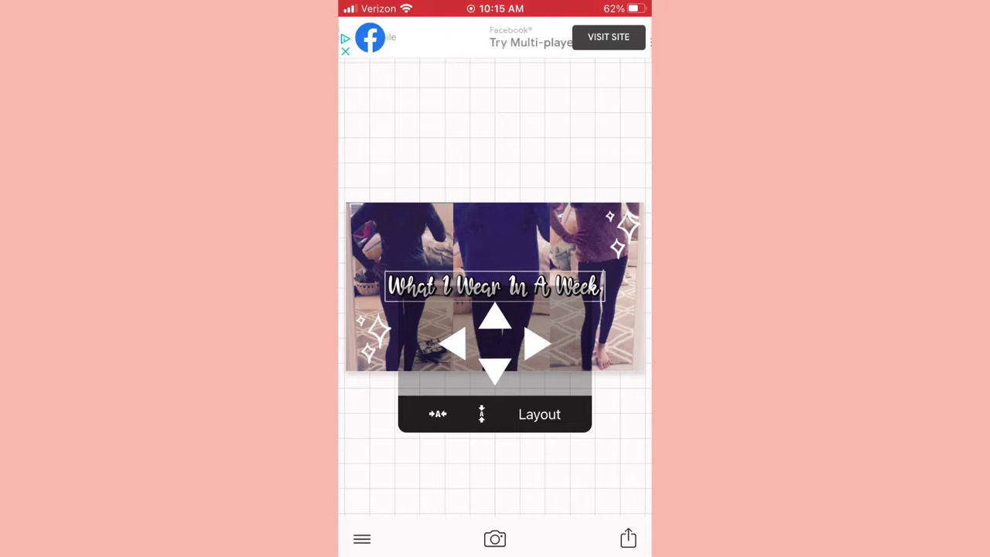
{"action": "left_click", "coordinate": [494, 464]}
{"action": "left_click", "coordinate": [495, 287]}
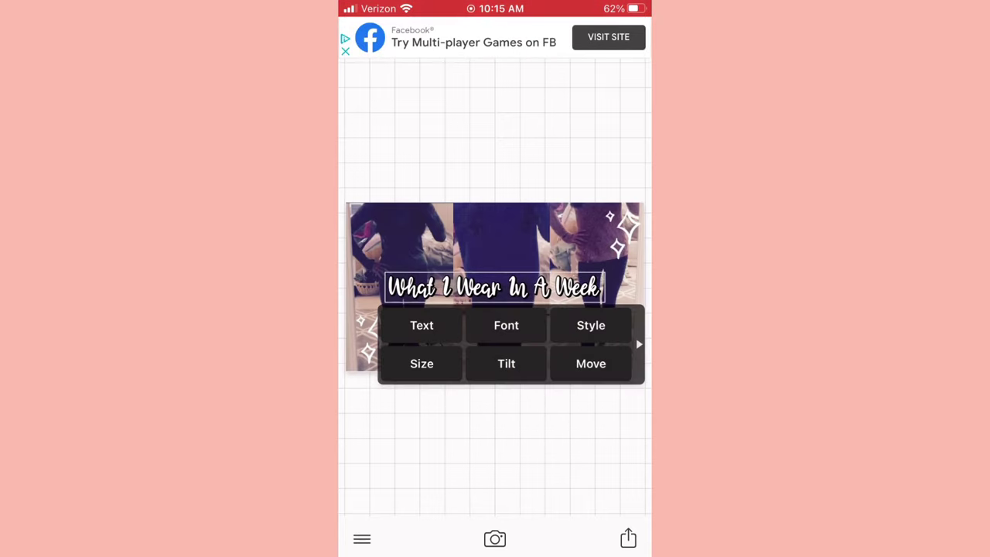
{"action": "left_click", "coordinate": [519, 437]}
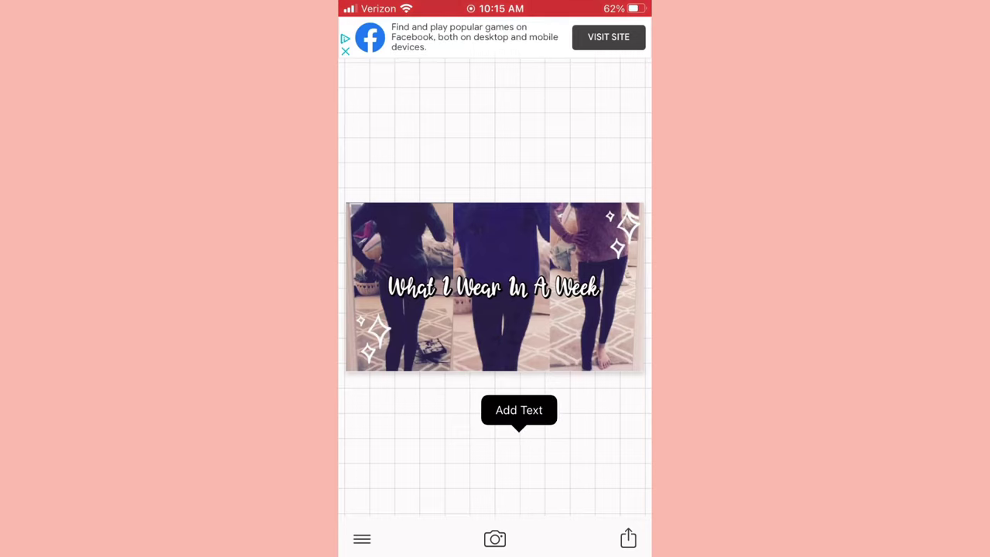
Add a new text object reading 'Ideas**'.
{"action": "left_click", "coordinate": [519, 409]}
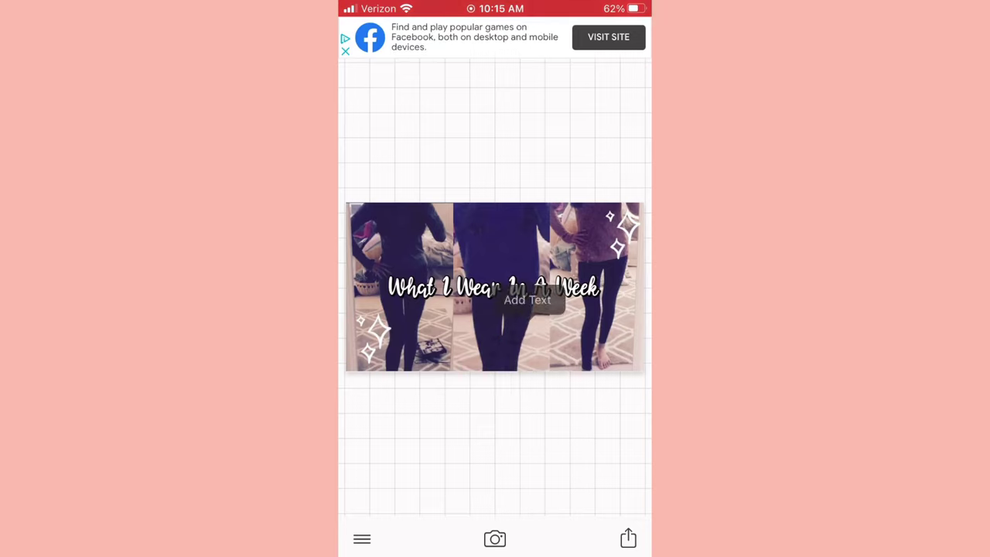
{"action": "left_click", "coordinate": [387, 212]}
{"action": "left_click", "coordinate": [392, 194]}
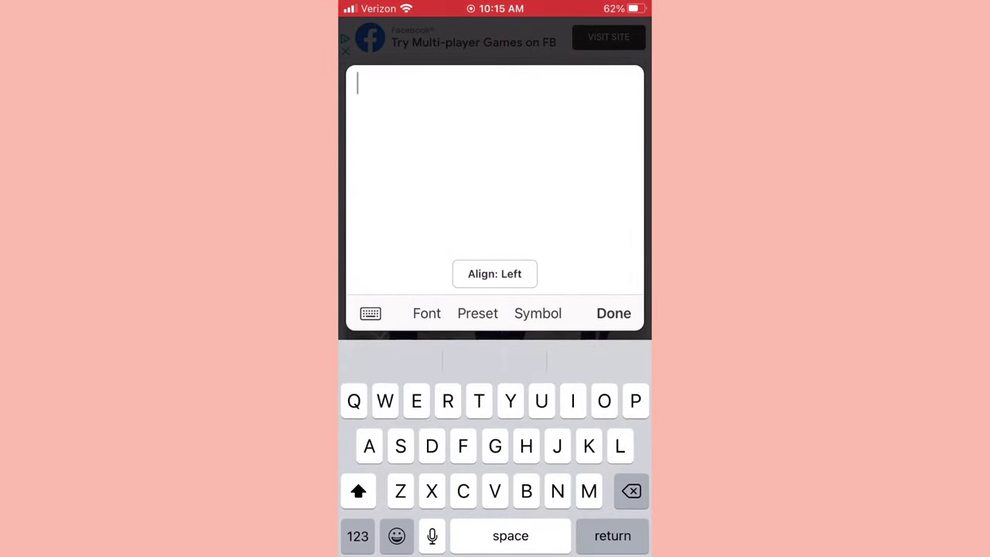
{"action": "type", "text": "I"}
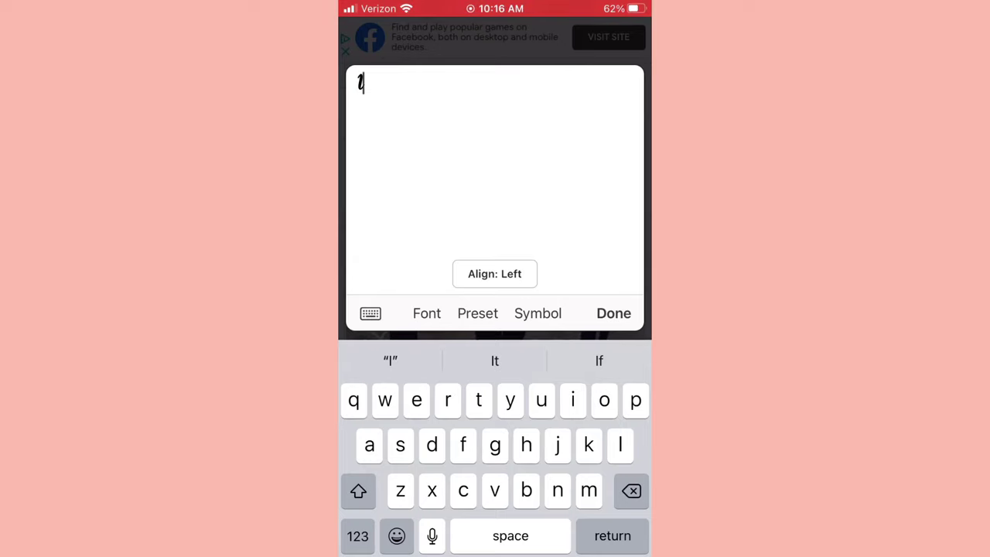
{"action": "type", "text": "deas"}
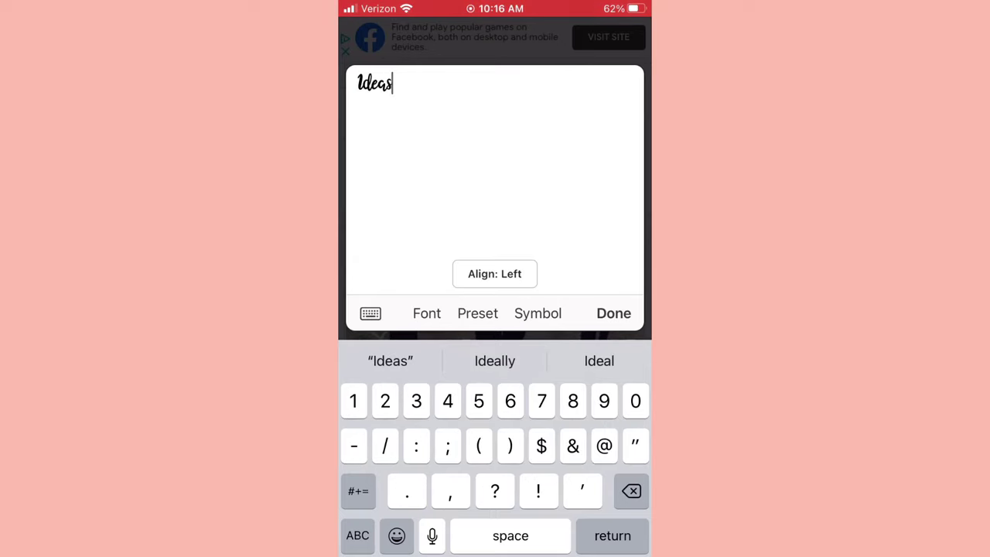
{"action": "type", "text": "**"}
{"action": "left_click", "coordinate": [613, 313]}
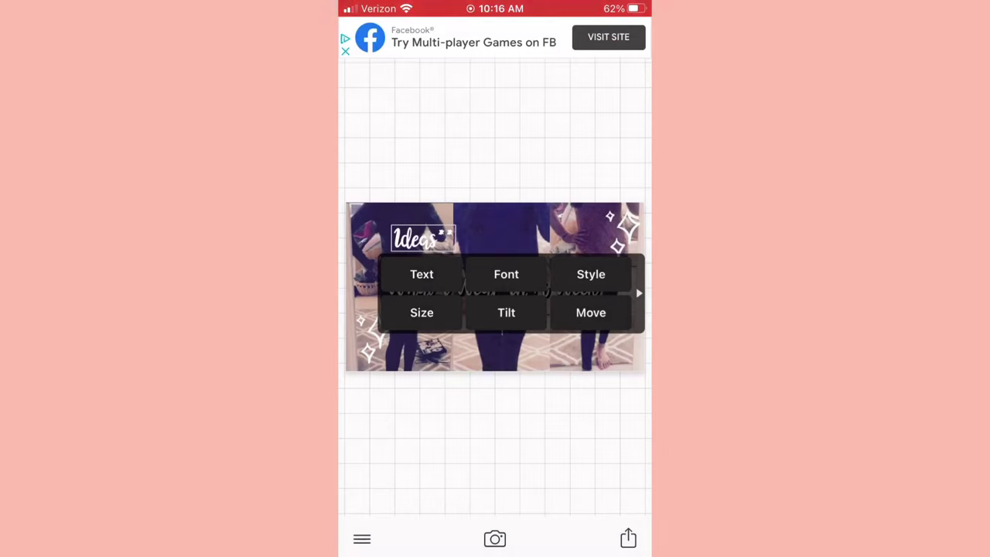
Tilt the Ideas text to -10 and move it to the top-left corner.
{"action": "left_click", "coordinate": [505, 313]}
{"action": "mouse_move", "coordinate": [484, 273]}
{"action": "left_mouse_down"}
{"action": "mouse_move", "coordinate": [473, 272]}
{"action": "mouse_move", "coordinate": [489, 272]}
{"action": "left_mouse_up"}
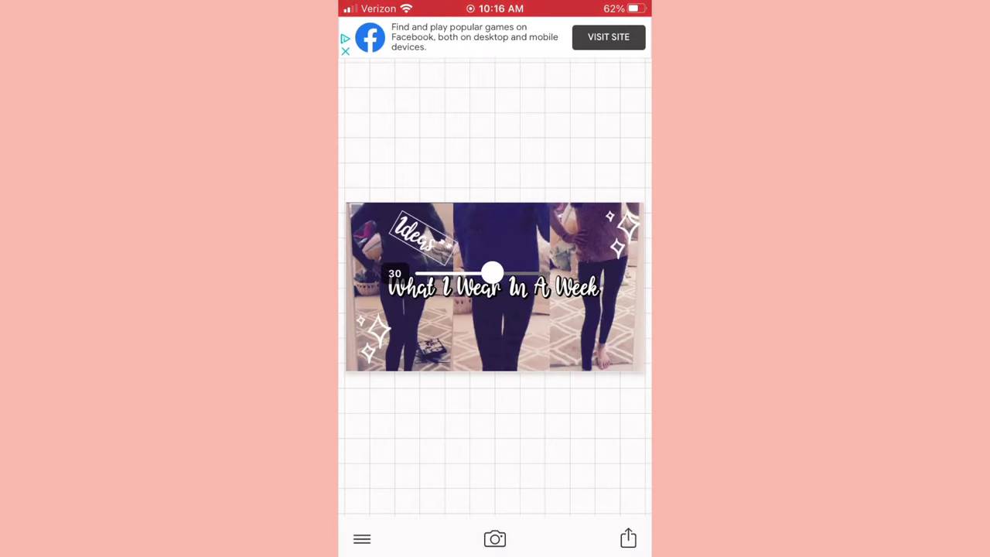
{"action": "left_click_drag", "start_coordinate": [476, 272], "coordinate": [436, 273]}
{"action": "left_click_drag", "start_coordinate": [408, 231], "coordinate": [381, 228]}
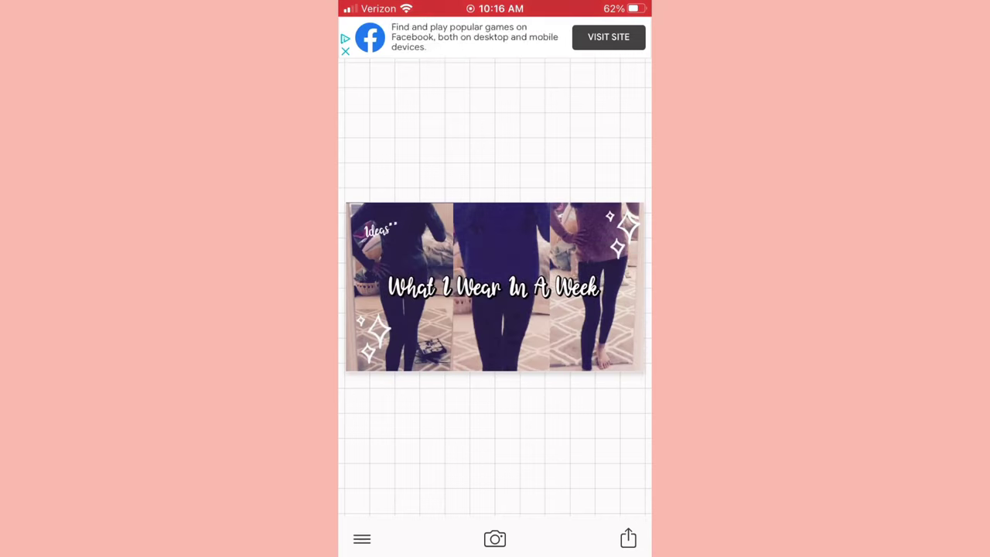
Bend the title into a slight arc with Curve, then flatten it again.
{"action": "left_click", "coordinate": [494, 288]}
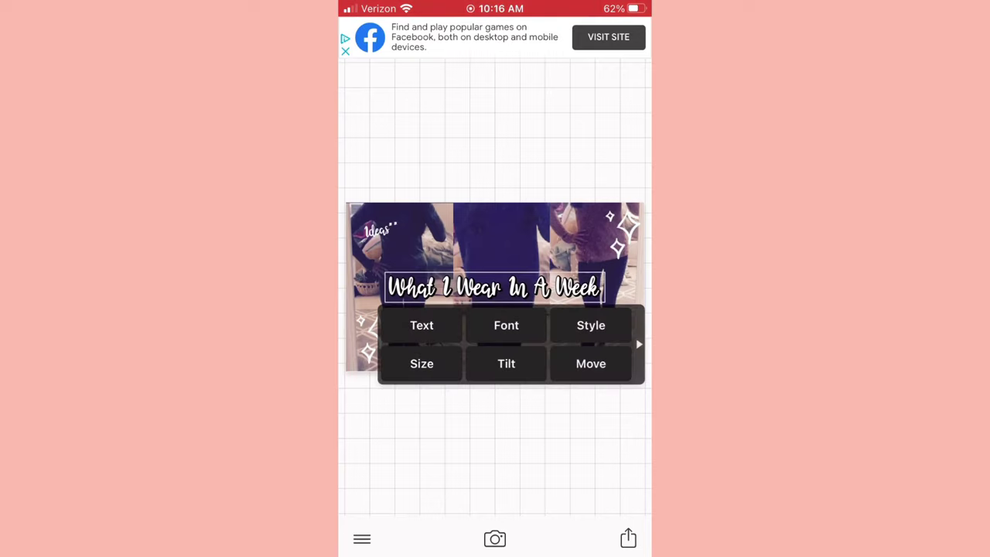
{"action": "scroll", "coordinate": [511, 344], "scroll_direction": "right", "scroll_amount": 2}
{"action": "scroll", "coordinate": [510, 344], "scroll_direction": "right", "scroll_amount": 3}
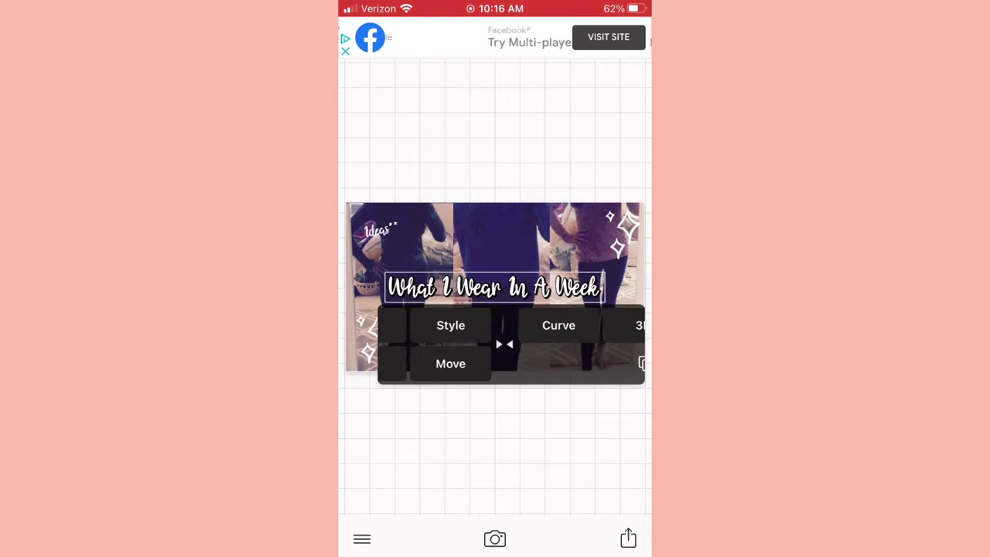
{"action": "scroll", "coordinate": [510, 344], "scroll_direction": "right", "scroll_amount": 2}
{"action": "scroll", "coordinate": [510, 344], "scroll_direction": "right", "scroll_amount": 1}
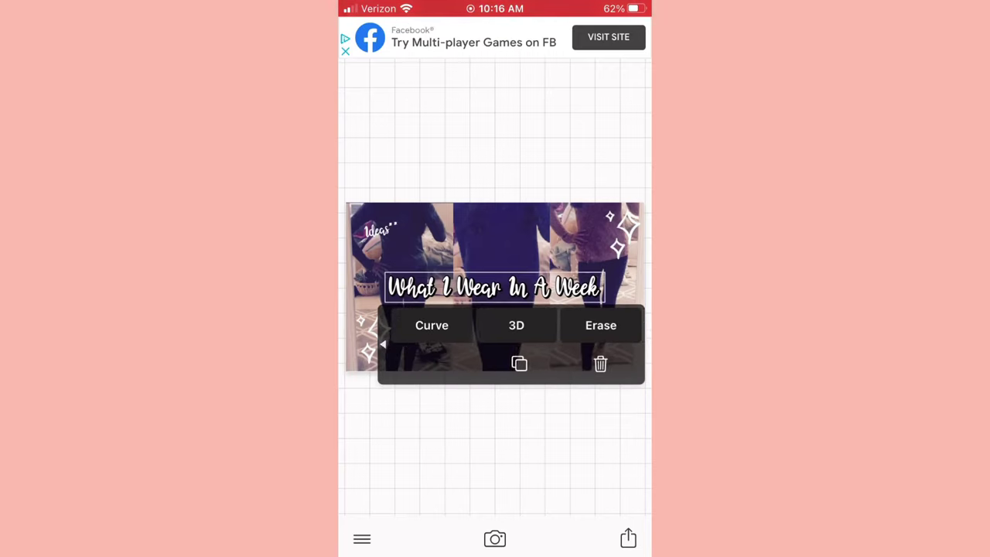
{"action": "left_click", "coordinate": [431, 324]}
{"action": "left_click_drag", "start_coordinate": [483, 325], "coordinate": [486, 325]}
{"action": "left_click", "coordinate": [494, 448]}
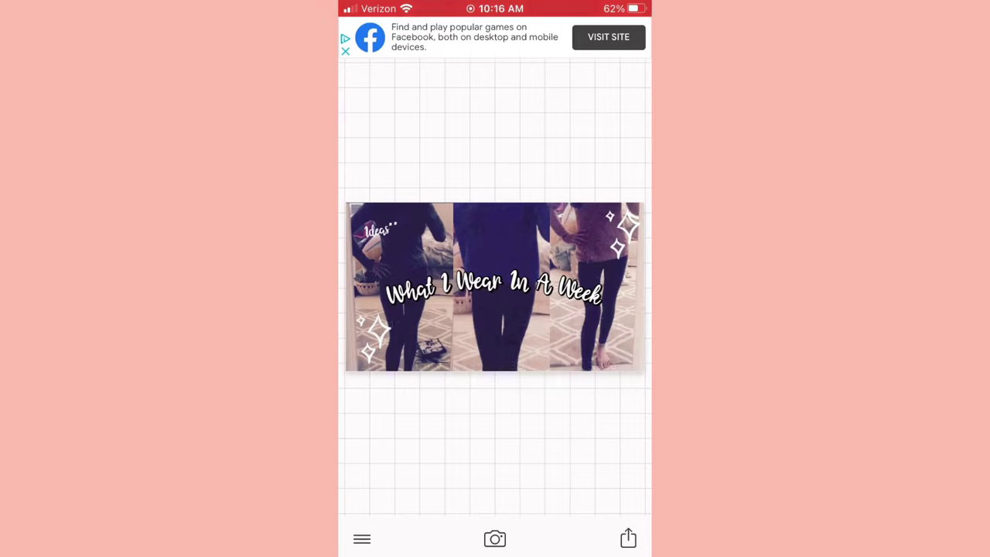
Nudge the title slightly upward and test curling it into a full circle.
{"action": "left_click_drag", "start_coordinate": [494, 288], "coordinate": [493, 280]}
{"action": "left_click", "coordinate": [493, 280]}
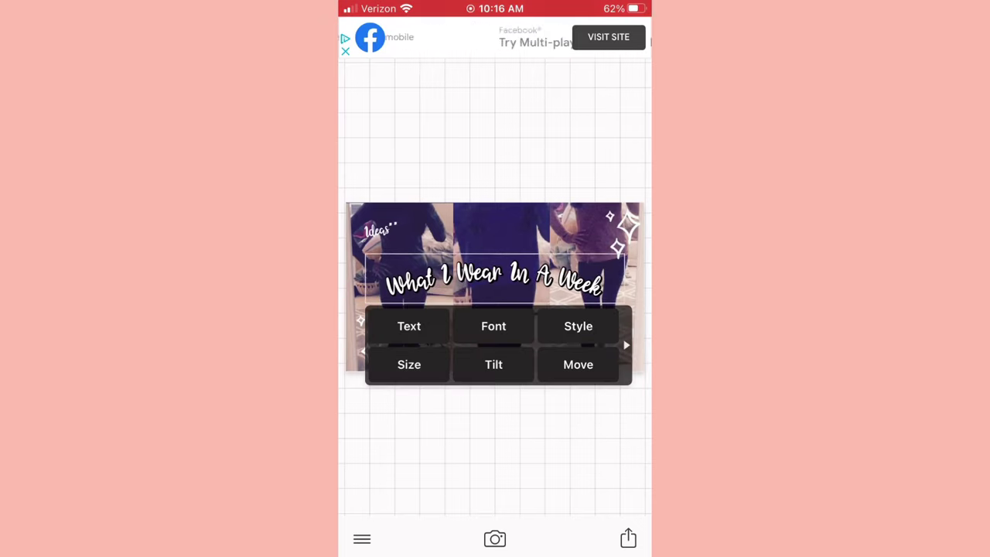
{"action": "left_click_drag", "start_coordinate": [588, 355], "coordinate": [433, 356]}
{"action": "left_click", "coordinate": [418, 366]}
{"action": "mouse_move", "coordinate": [475, 325]}
{"action": "left_mouse_down"}
{"action": "mouse_move", "coordinate": [412, 325]}
{"action": "mouse_move", "coordinate": [526, 325]}
{"action": "mouse_move", "coordinate": [471, 325]}
{"action": "left_mouse_up"}
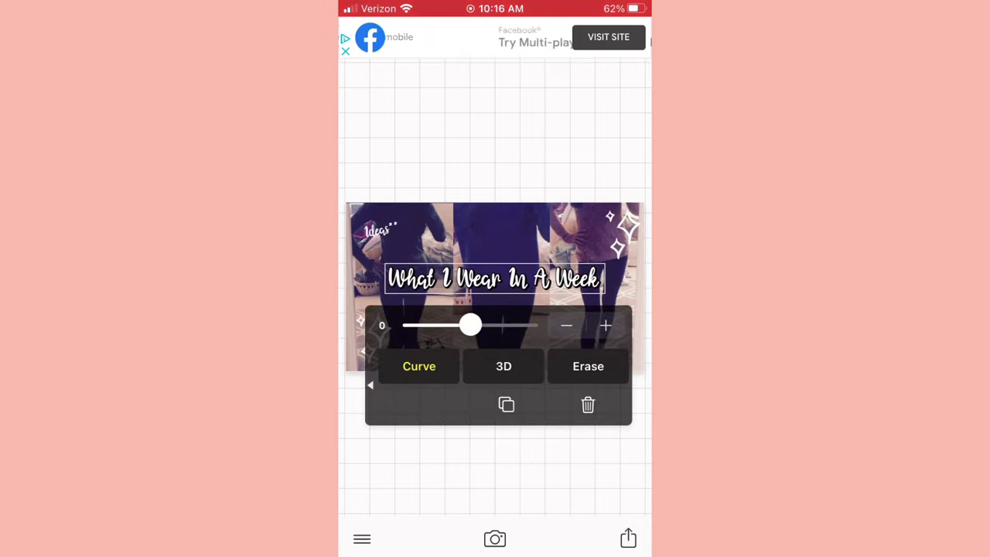
Delete the duplicated title copy and nudge the original back to the photo's centre.
{"action": "left_click", "coordinate": [506, 404]}
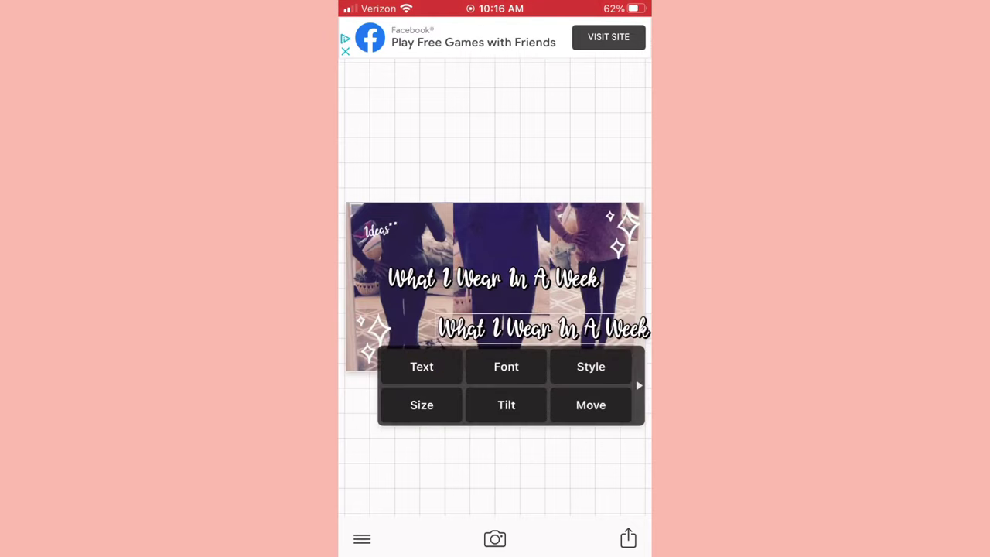
{"action": "left_click_drag", "start_coordinate": [544, 328], "coordinate": [500, 320]}
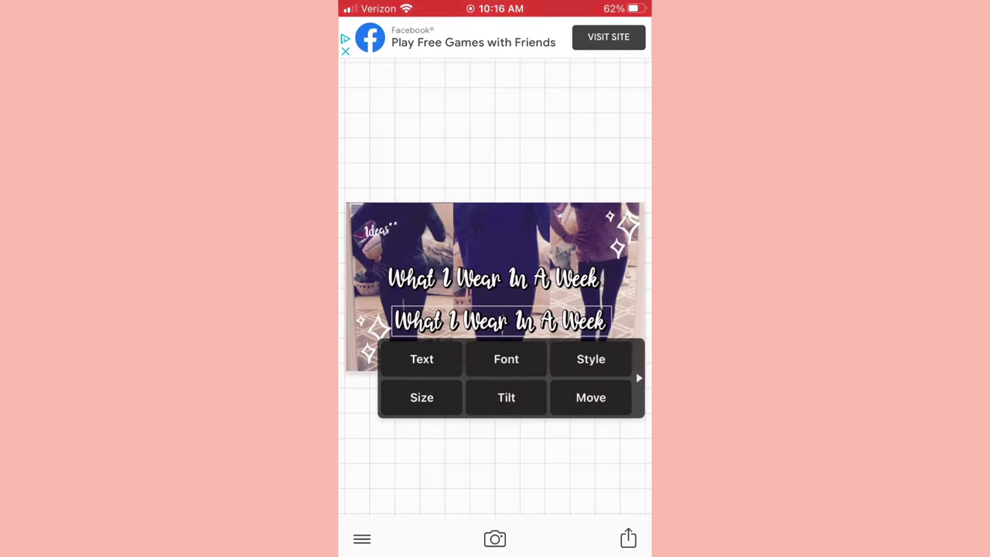
{"action": "left_click", "coordinate": [639, 377]}
{"action": "left_click", "coordinate": [600, 397]}
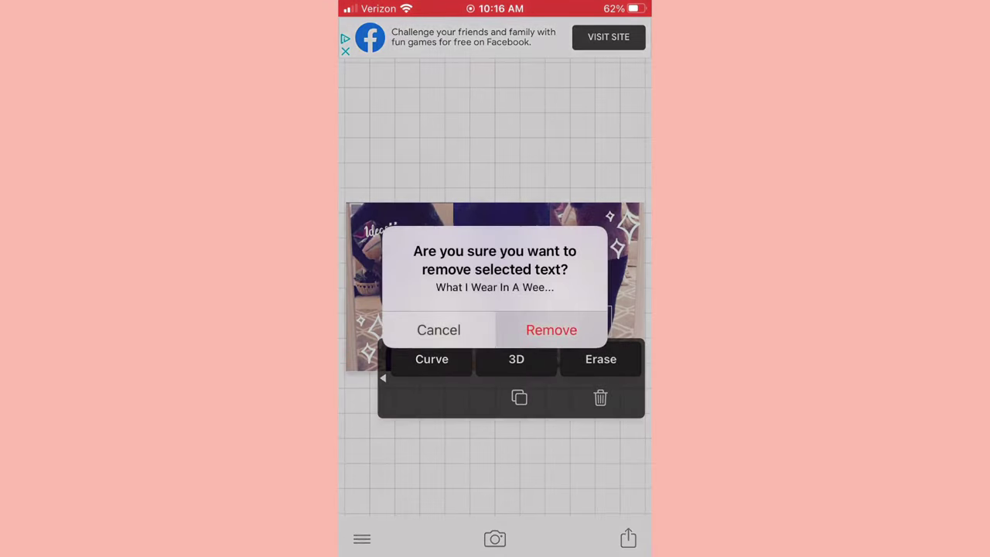
{"action": "left_click", "coordinate": [552, 328]}
{"action": "left_click_drag", "start_coordinate": [495, 279], "coordinate": [495, 288]}
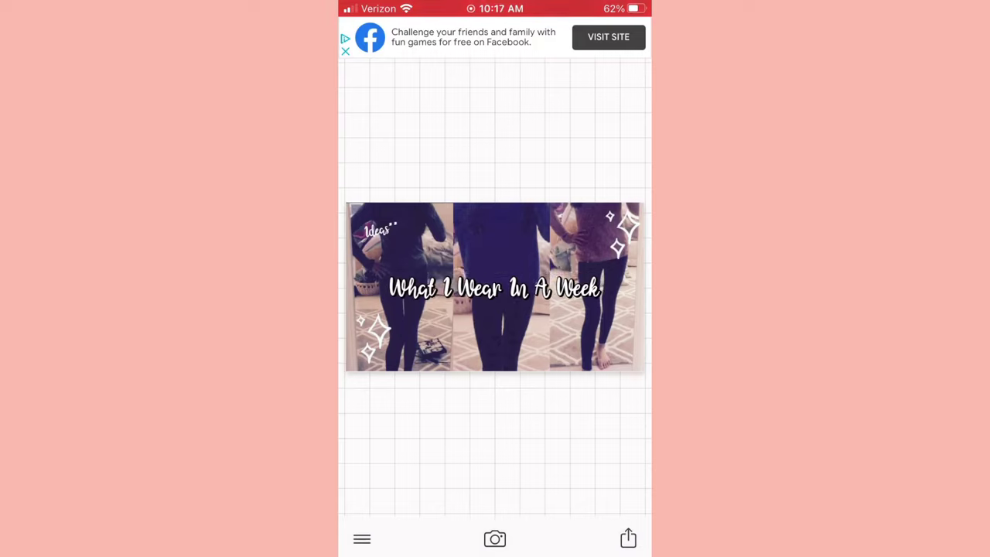
Save the thumbnail with Save Image, close the share sheet, and go to the home screen.
{"action": "left_click", "coordinate": [627, 538]}
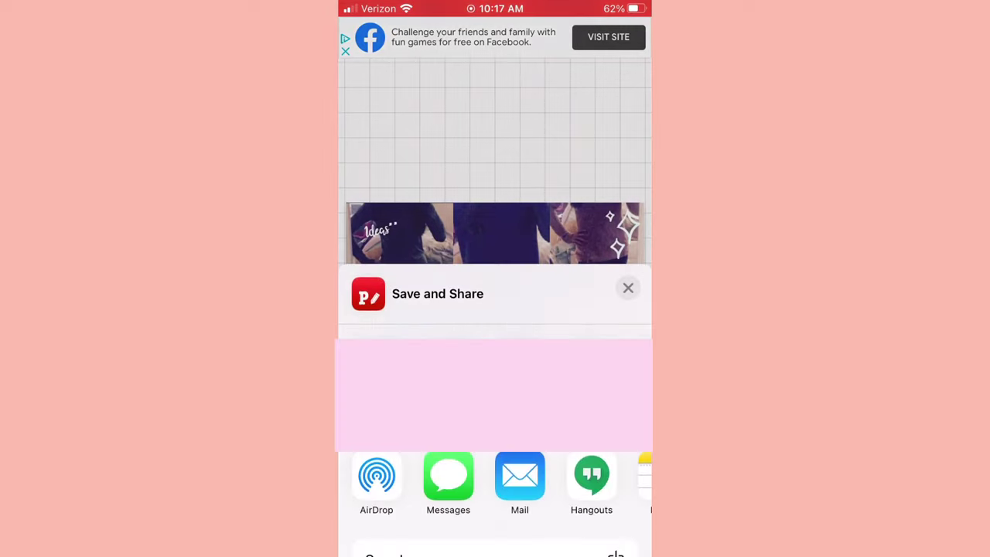
{"action": "scroll", "coordinate": [495, 479], "scroll_direction": "right", "scroll_amount": 5}
{"action": "scroll", "coordinate": [495, 386], "scroll_direction": "down", "scroll_amount": 5}
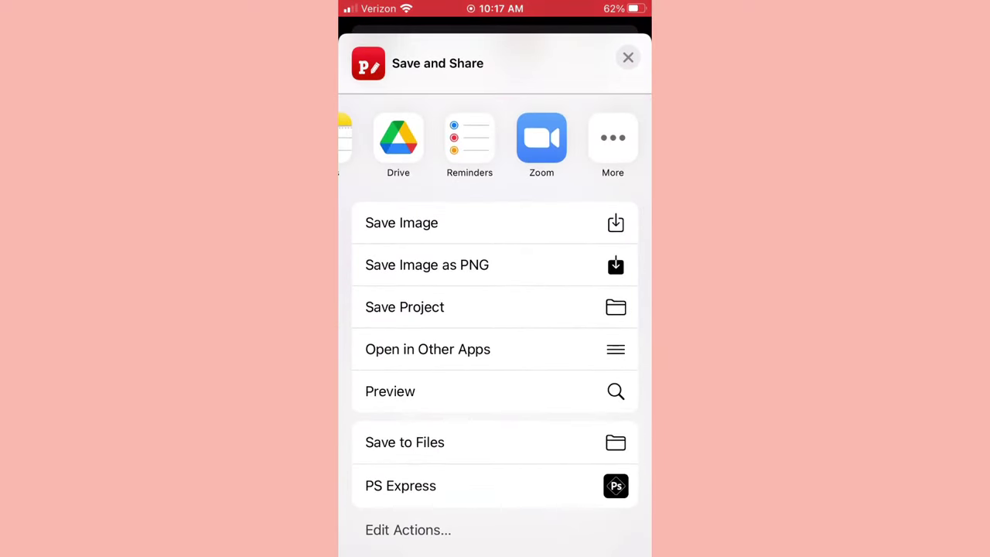
{"action": "left_click", "coordinate": [433, 223]}
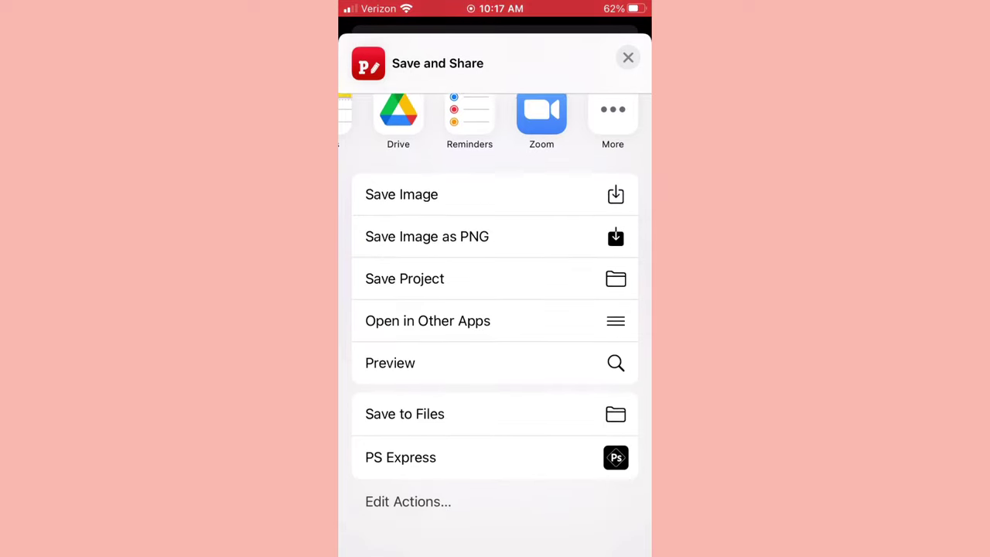
{"action": "left_click", "coordinate": [628, 57]}
{"action": "left_click_drag", "start_coordinate": [495, 553], "coordinate": [495, 347]}
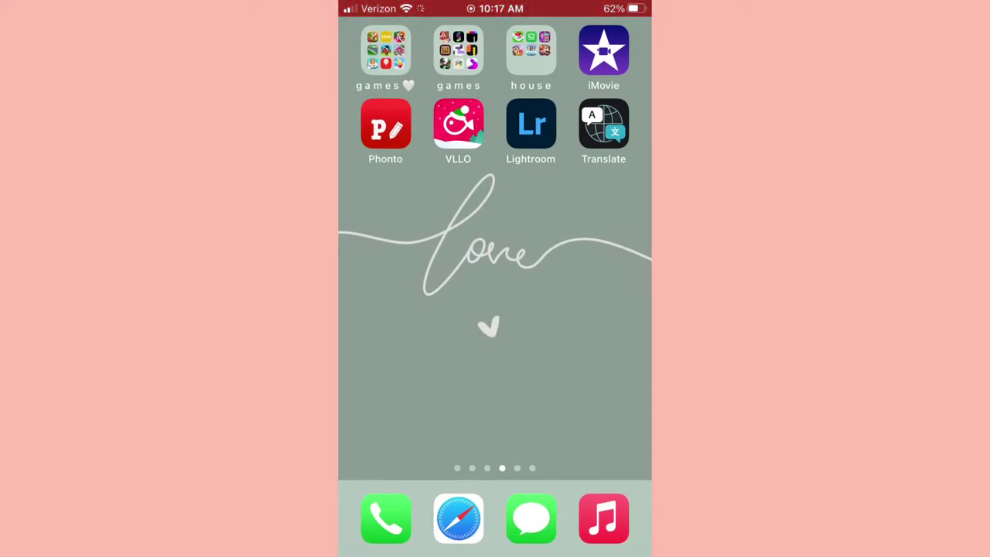